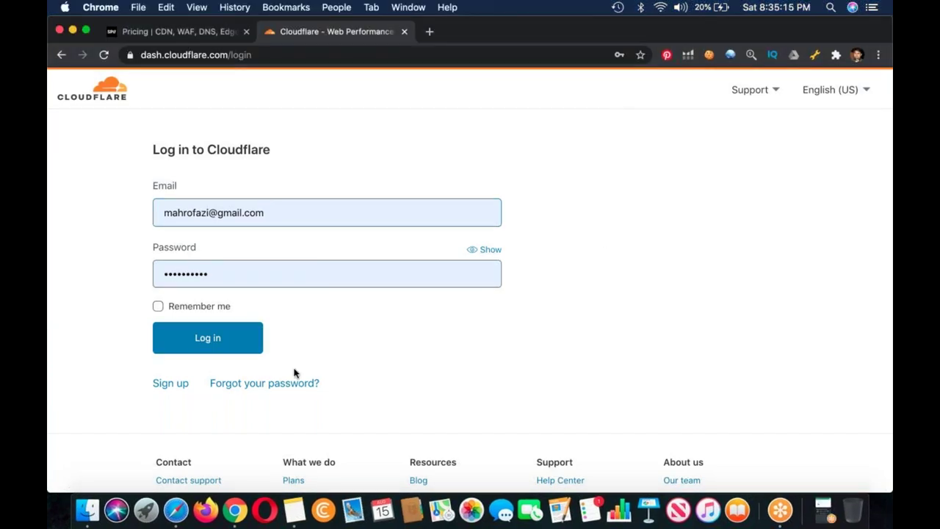
Step: Create a new Cloudflare account, replacing the prefilled email with a different address and a new password
left_click(170, 383)
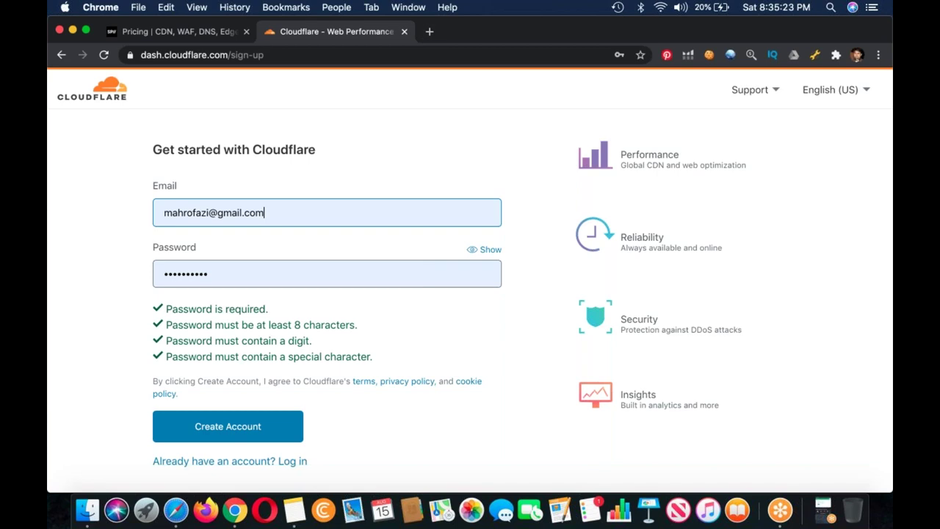
key("super+a")
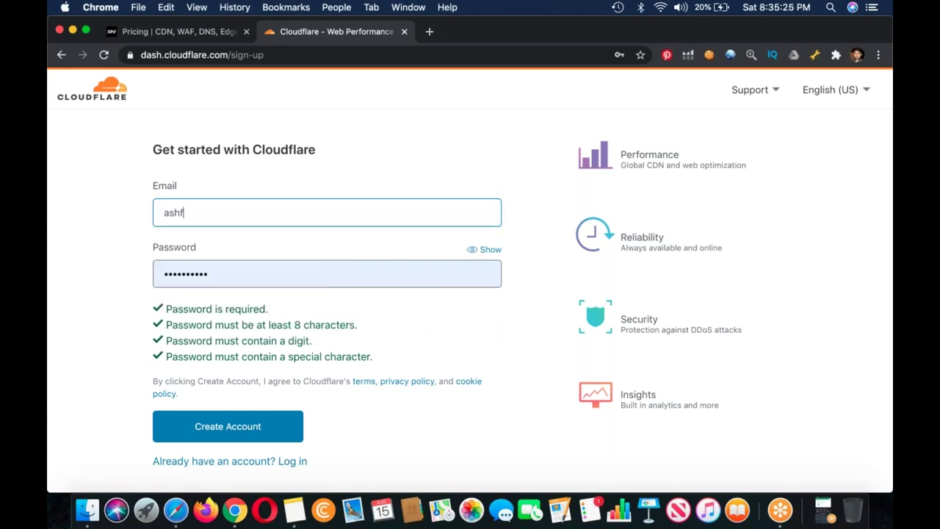
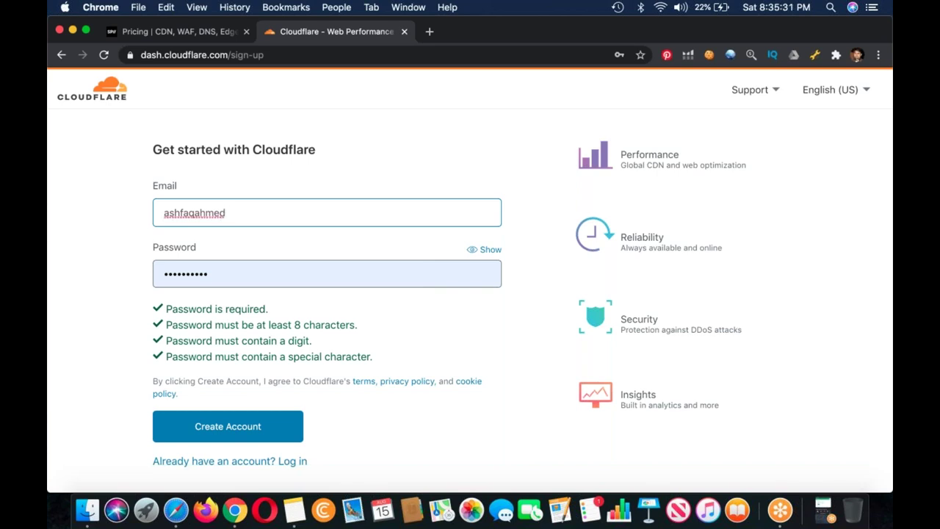
key("Tab")
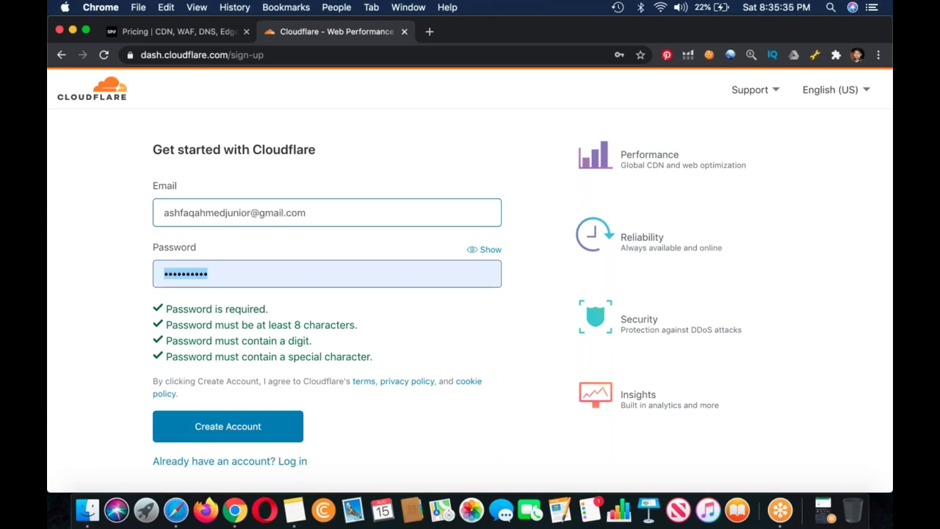
type("••••••")
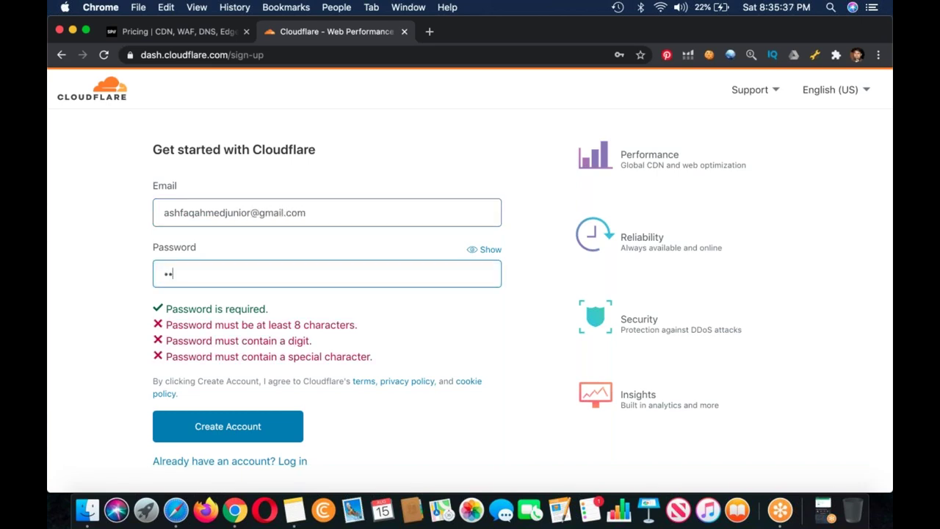
type("••••")
key("Return")
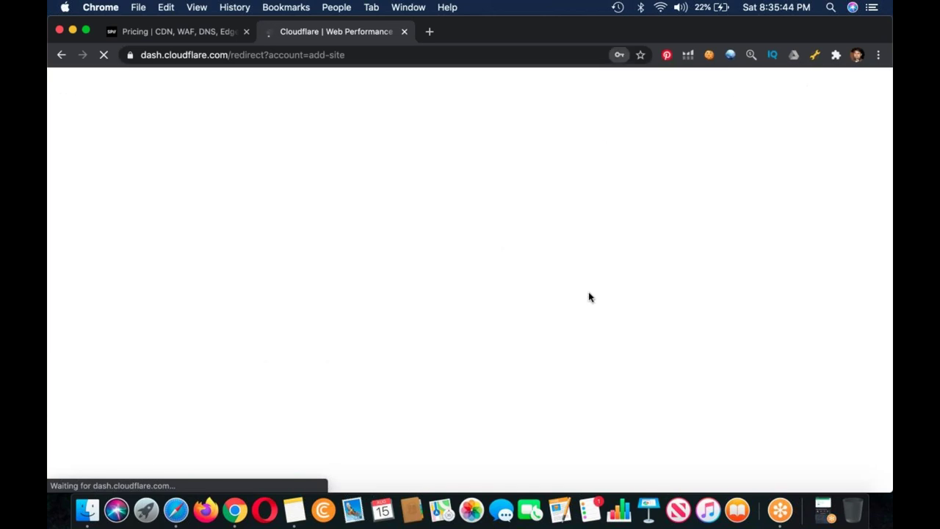
Step: Save the new password in the browser and record the account's email beside CloudFlare in the notes
left_click(626, 272)
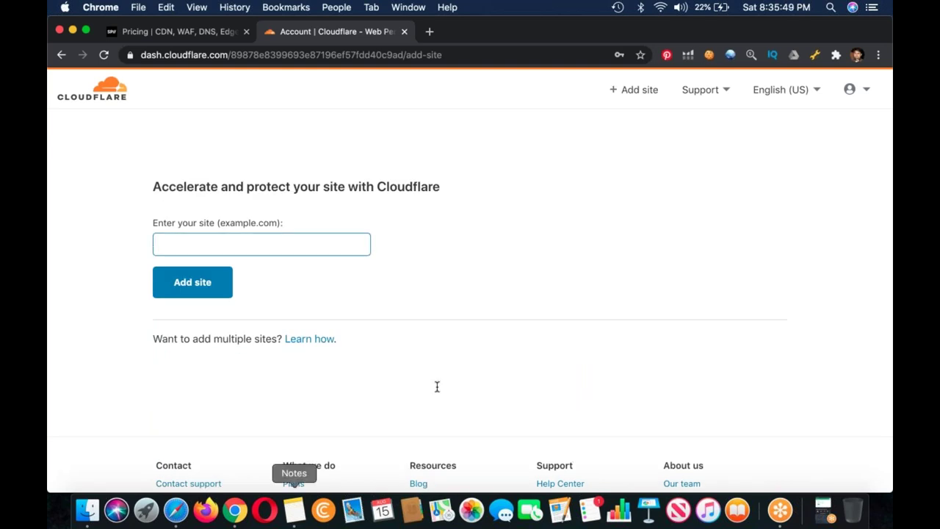
key("super+Tab")
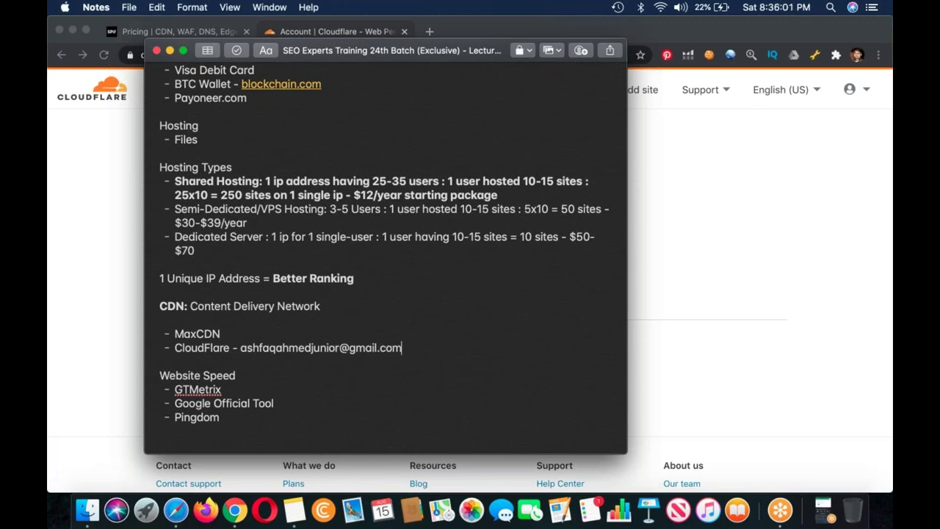
key("super+h")
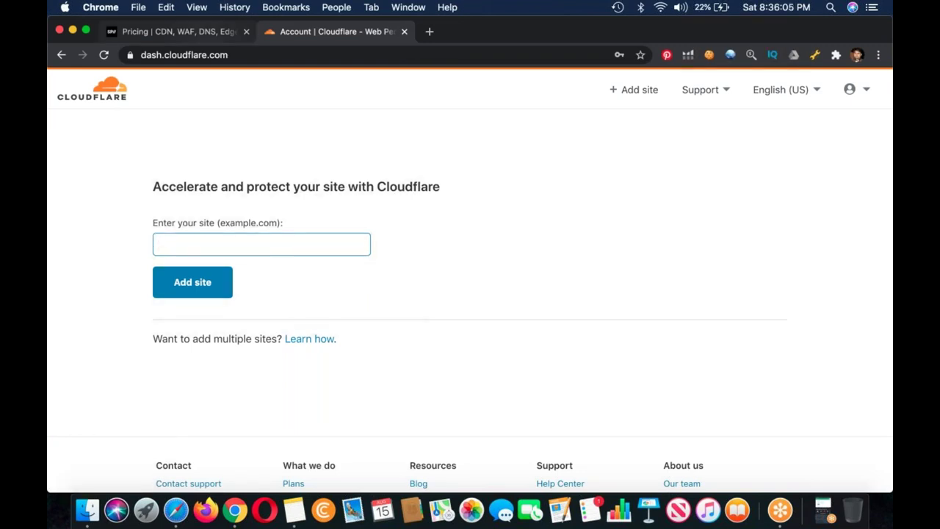
left_click(294, 510)
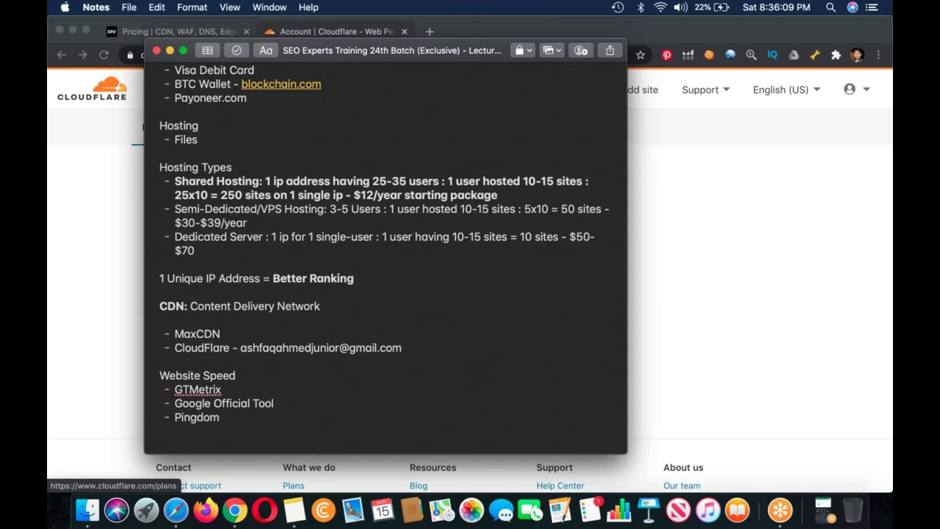
Step: Add a 'DNS Issues' heading with '- intodns.com' below the Pingdom line in the notes
left_click(255, 444)
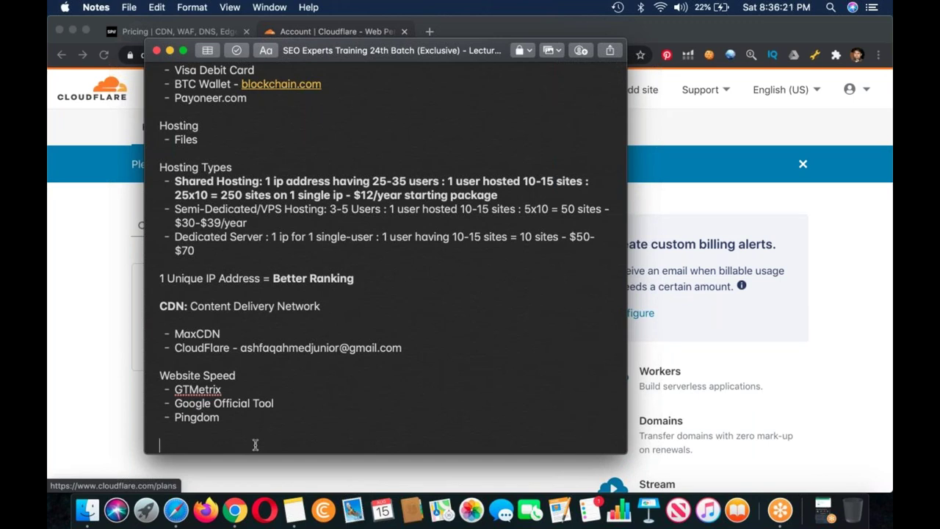
type("DNS Issues")
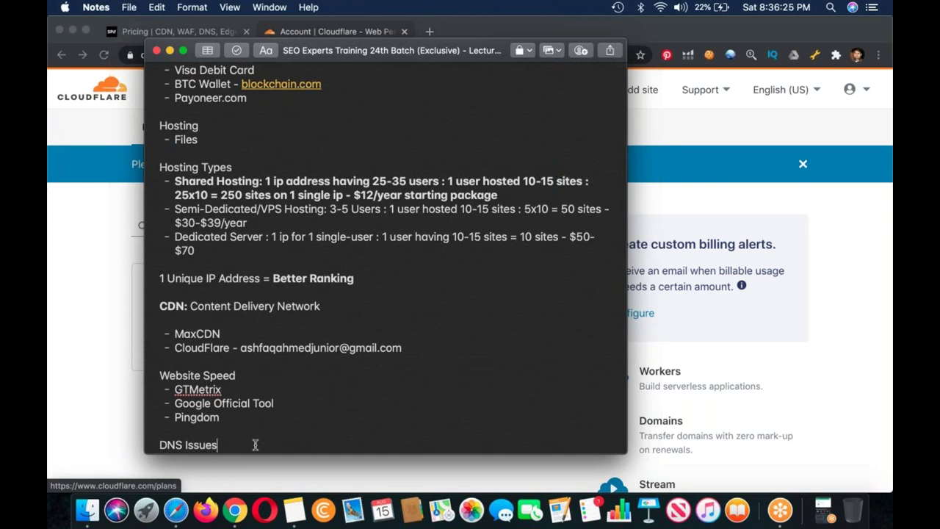
key("Return")
type("- intodns.com")
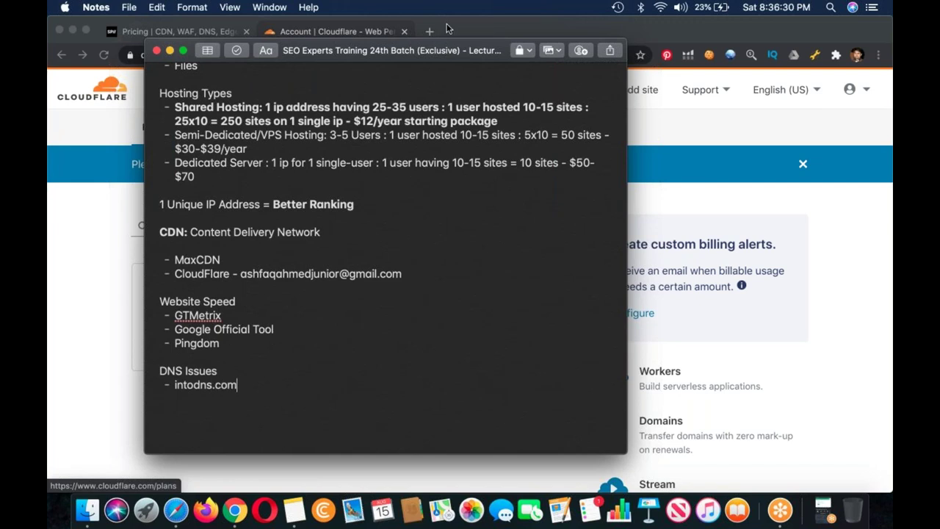
left_click(432, 32)
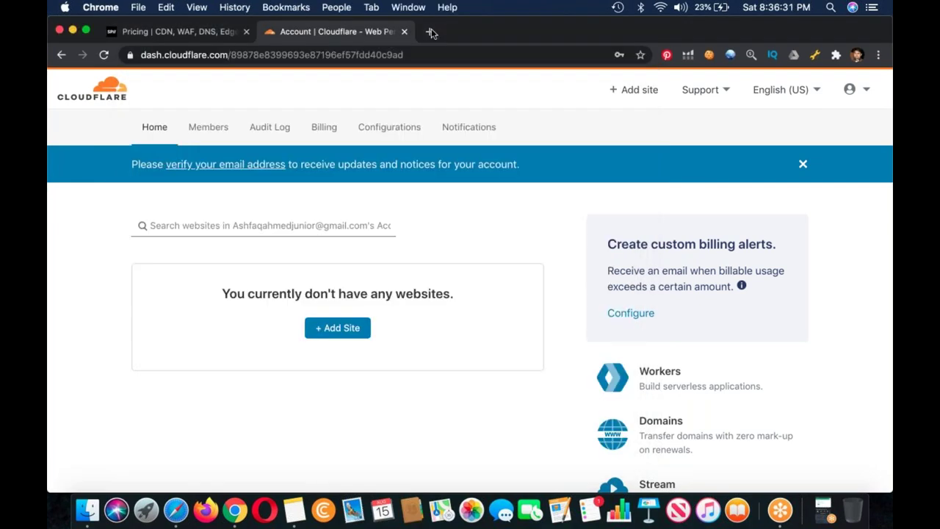
Step: Open intodns.com in a new tab and run a DNS report for trymini.com
left_click(430, 32)
type("intodns")
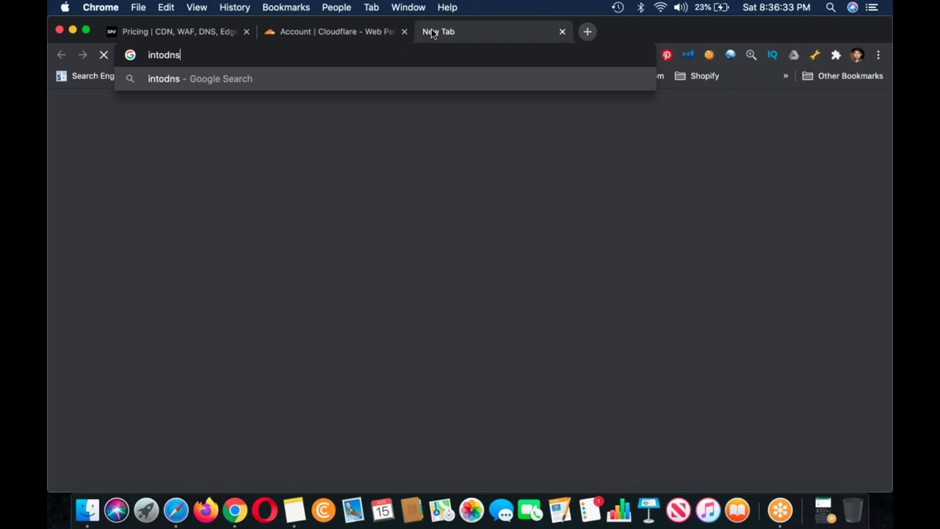
type(".com")
key("Return")
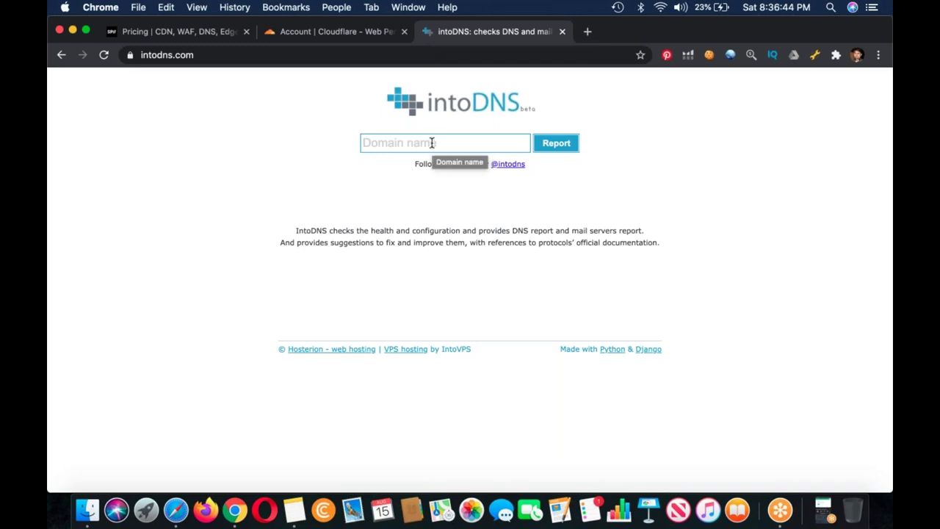
left_click(432, 142)
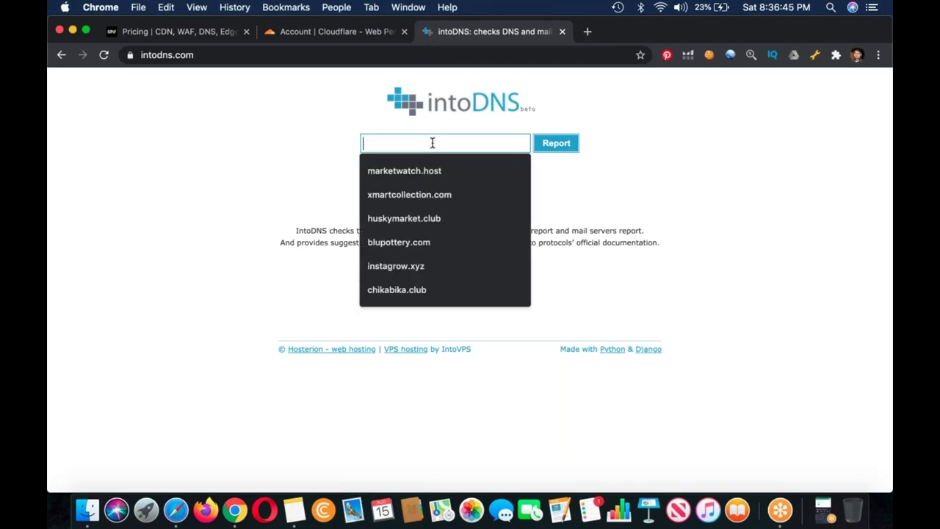
left_click(382, 143)
type("iamfaizan.com")
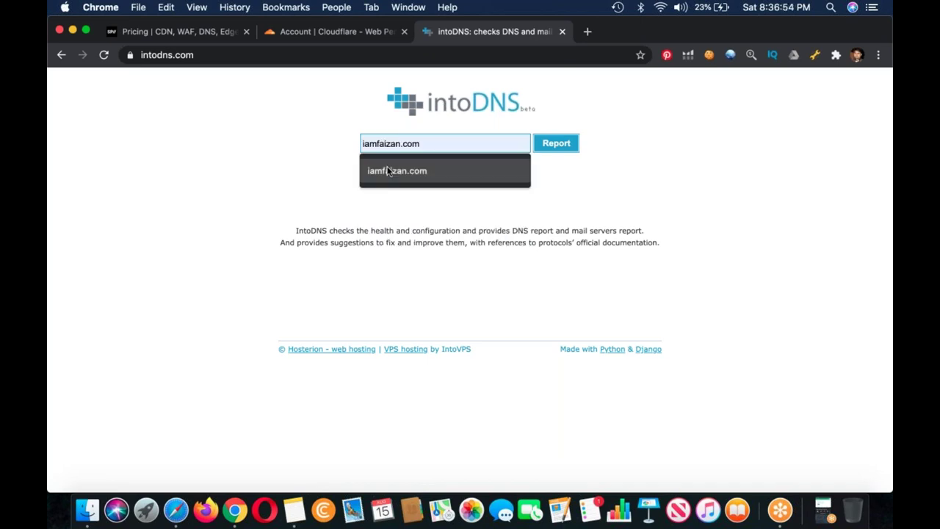
key("BackSpace")
key("BackSpace")
type("trymini.com")
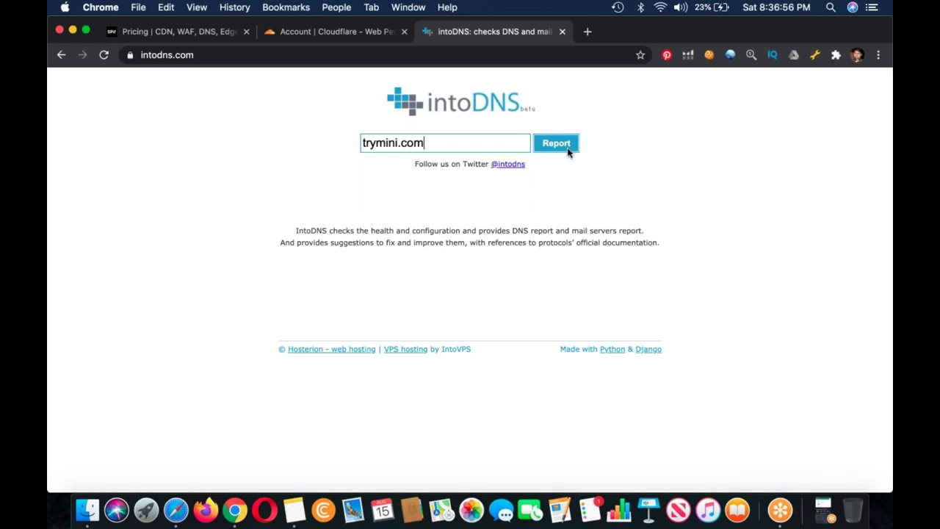
left_click(568, 152)
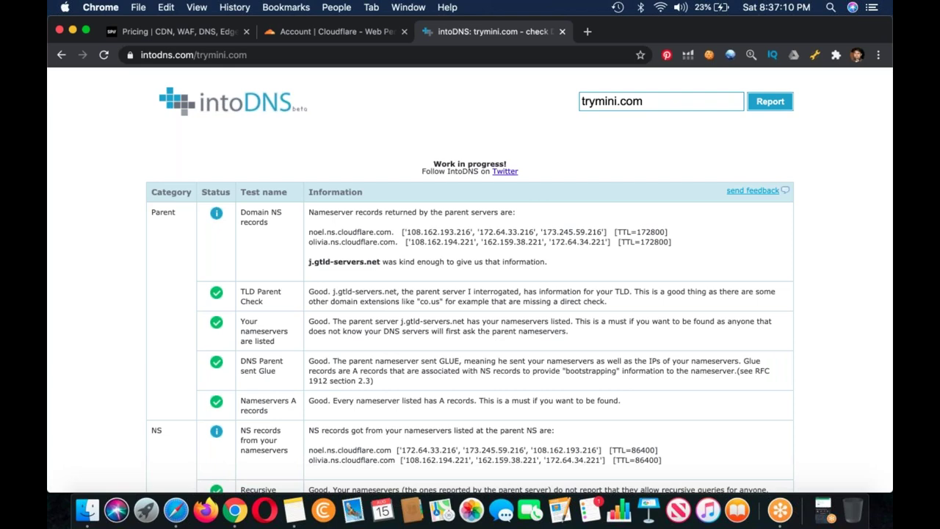
Step: Review the trymini.com report down to the duplicate MX records error, then return to the notes
scroll(471, 279, "down", 1)
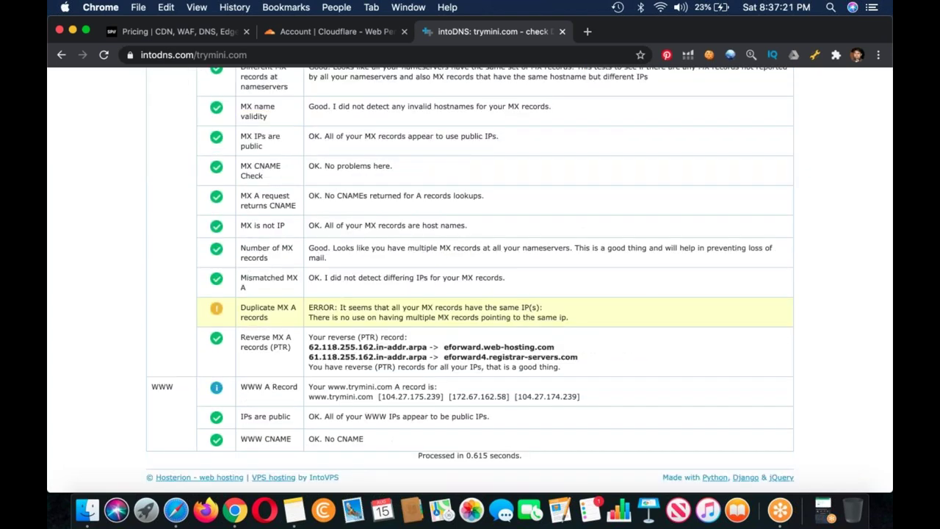
scroll(525, 170, "up", 10)
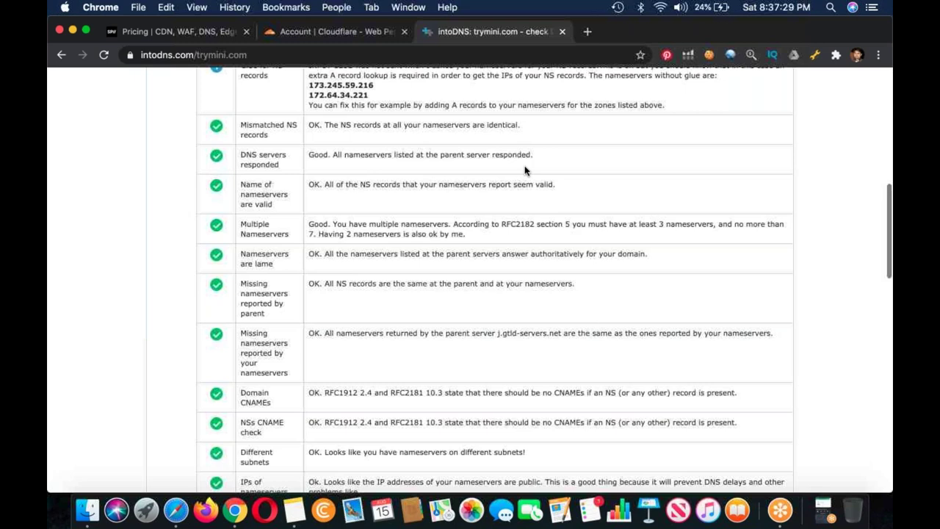
scroll(525, 171, "up", 1)
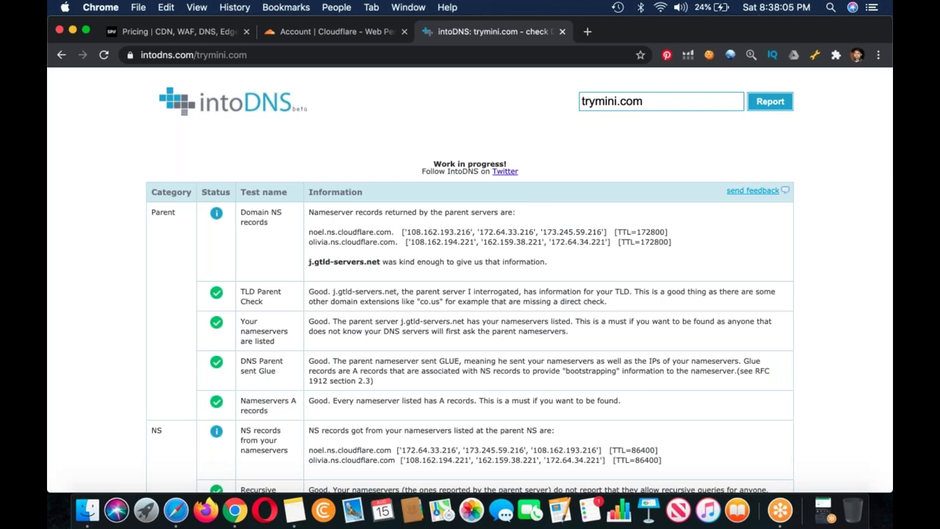
left_click(295, 509)
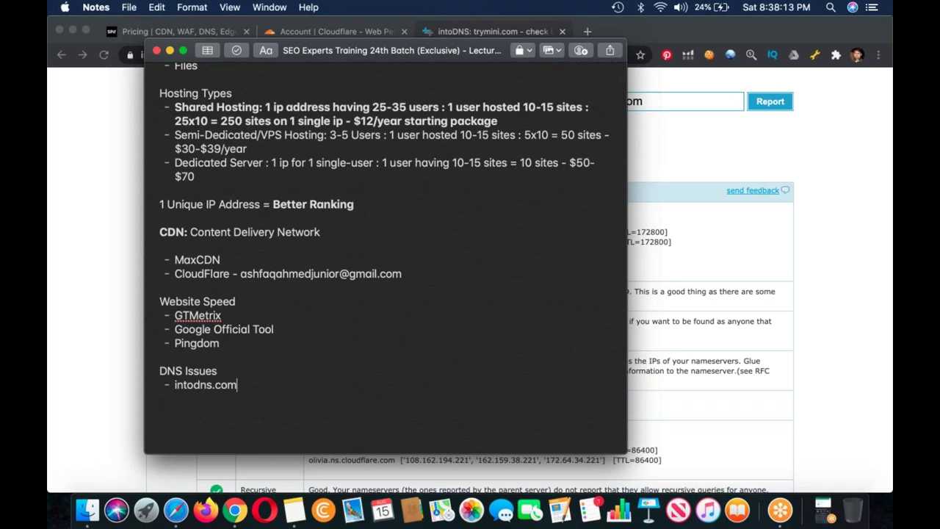
Step: Leave intodns.com as the only DNS Issues entry, removing the extra empty bullet
key("Return")
key("BackSpace")
left_click(876, 184)
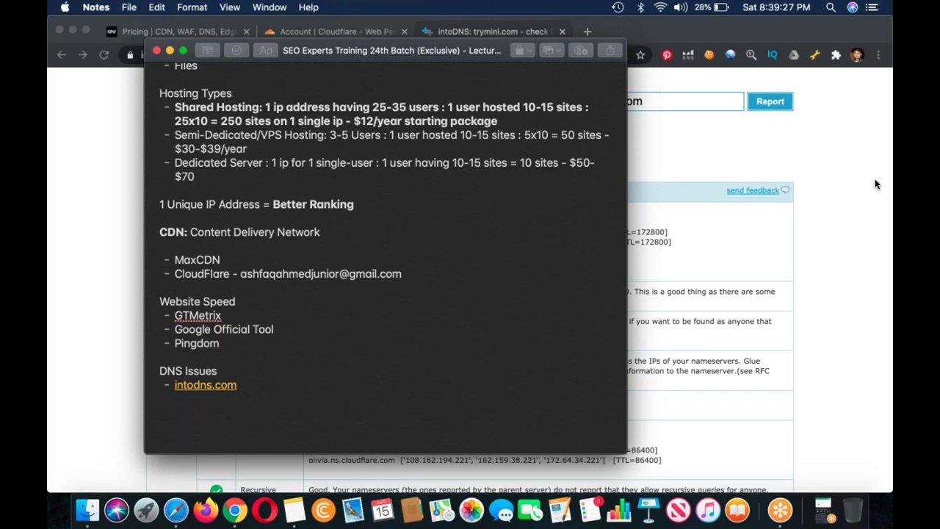
Step: Load uphost.io in a new browser tab
left_click(585, 32)
type("uphost.io")
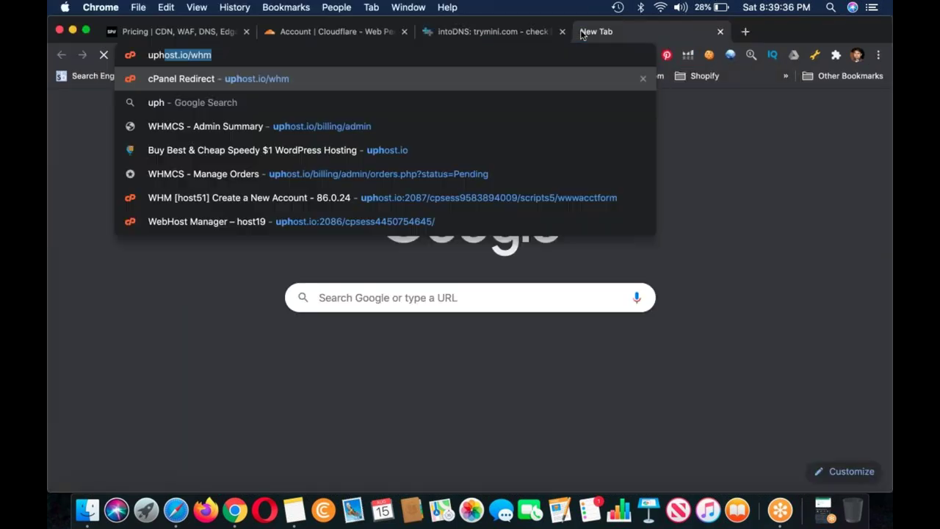
key("Return")
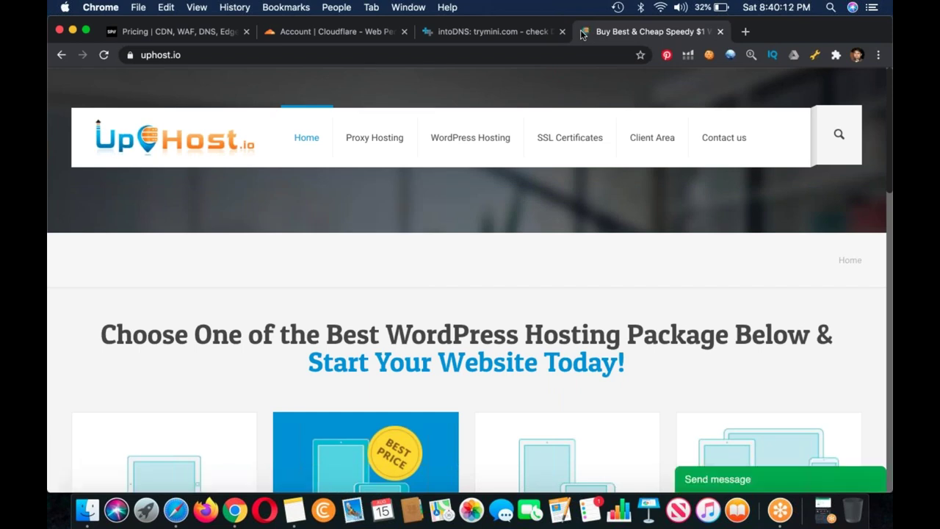
Step: Scroll to UpHost.io's pricing cards and highlight the Professional plan's 10GB Space Amount
scroll(535, 284, "down", 1)
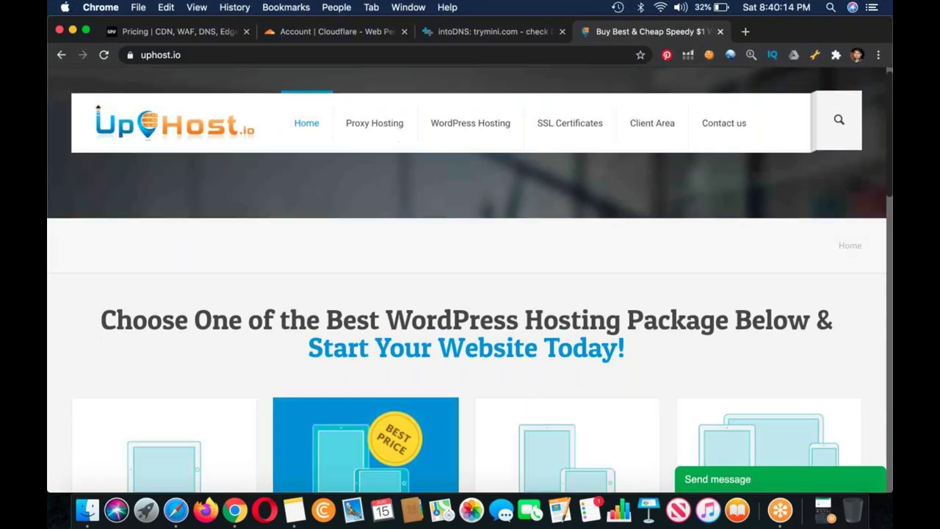
scroll(471, 279, "down", 5)
scroll(470, 279, "down", 2)
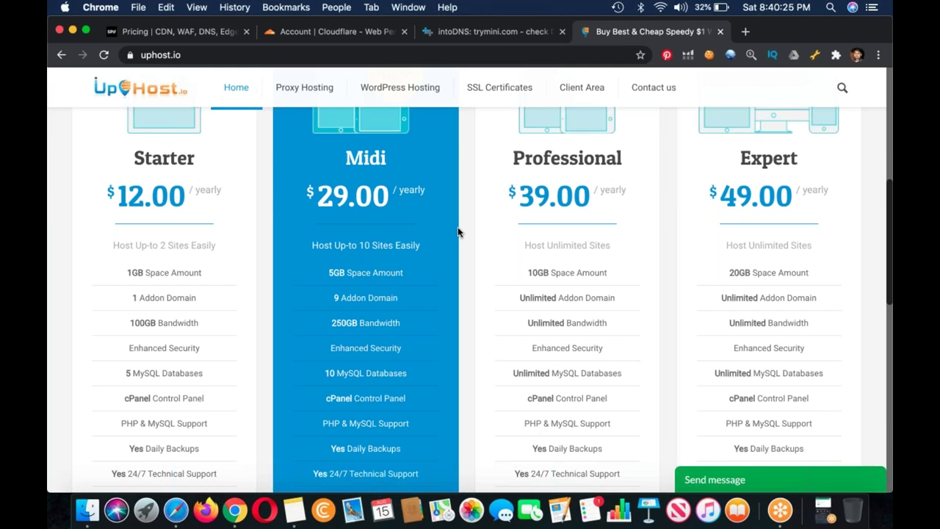
scroll(458, 232, "down", 1)
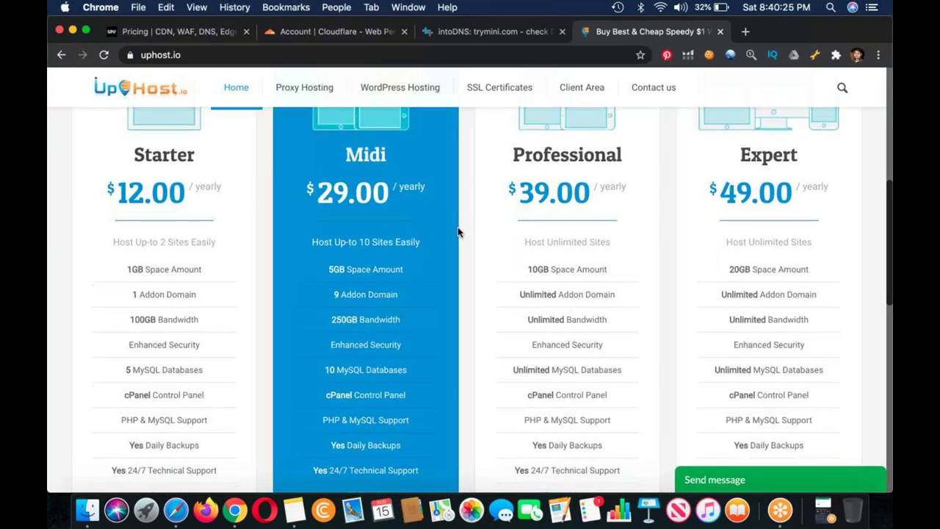
scroll(457, 233, "down", 1)
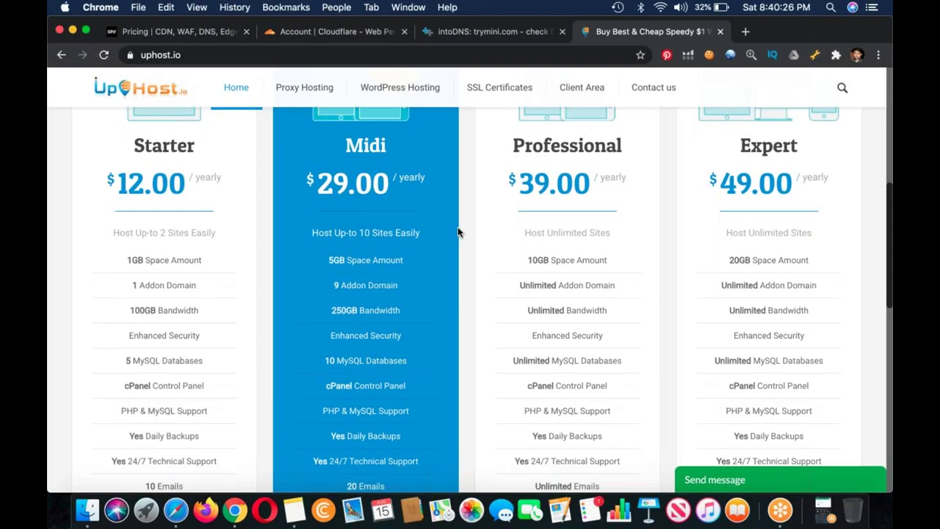
scroll(458, 232, "down", 3)
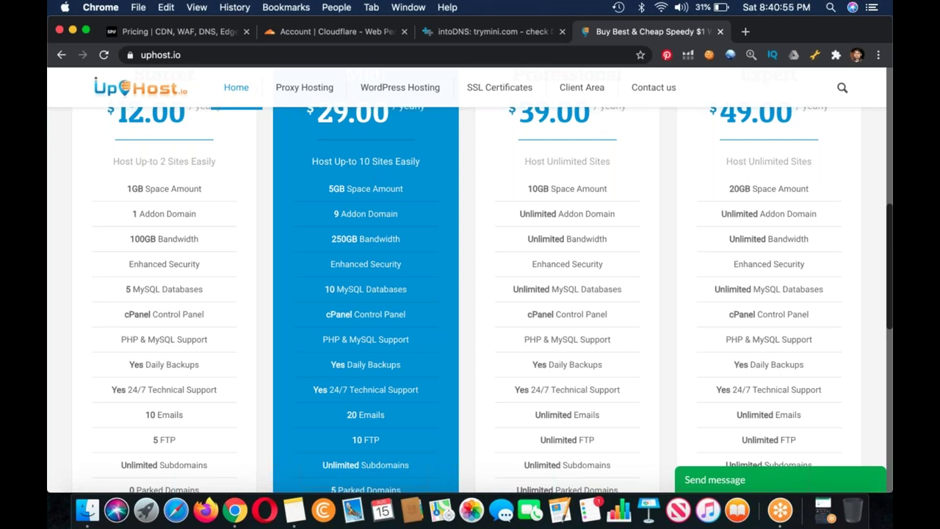
triple_click(540, 190)
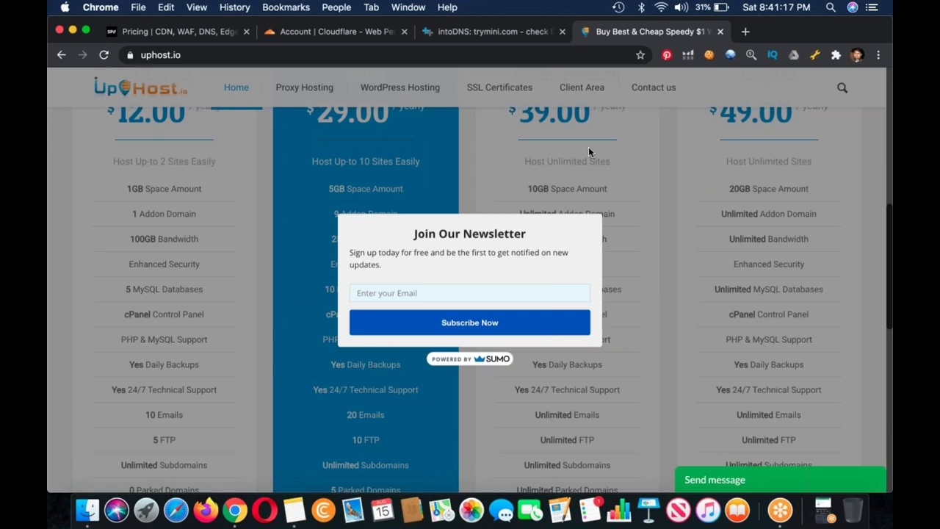
Step: Close the newsletter popup and highlight Starter's 1GB space, 1 addon domain and 100GB bandwidth
left_click(592, 224)
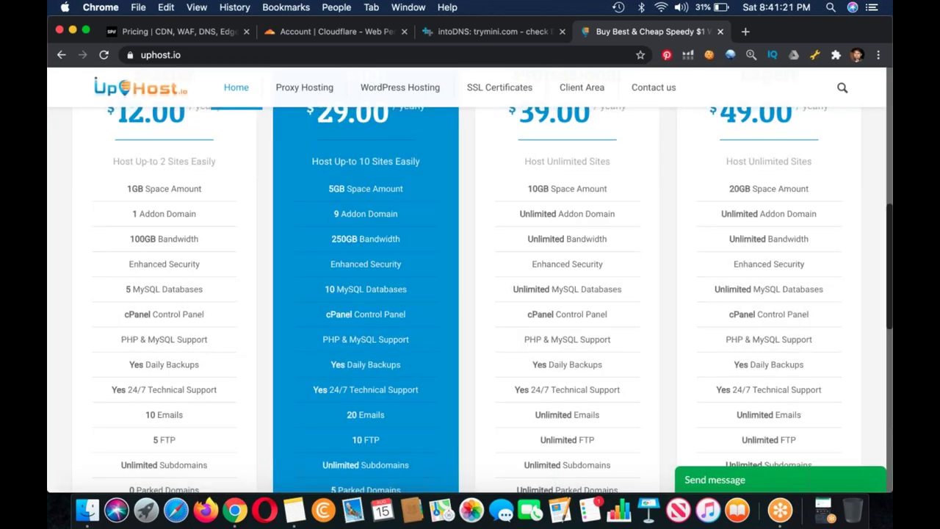
triple_click(187, 185)
triple_click(184, 211)
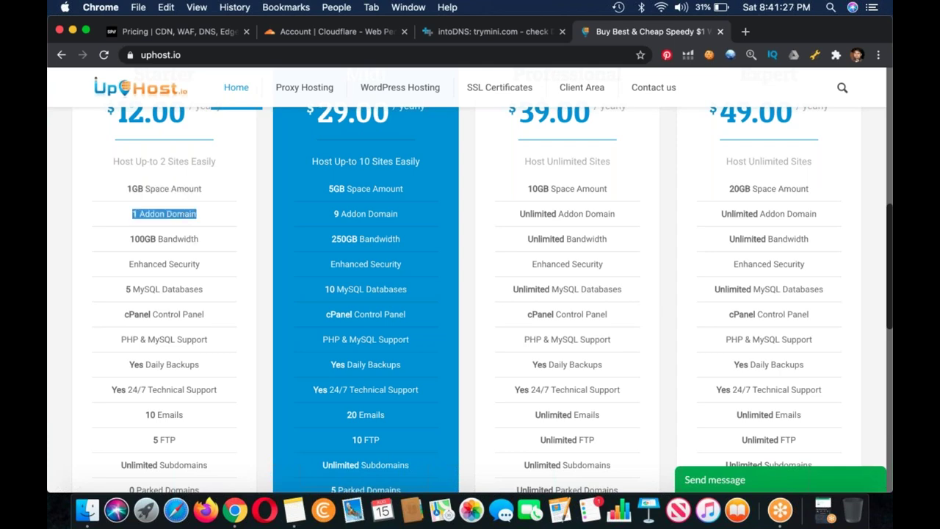
triple_click(182, 189)
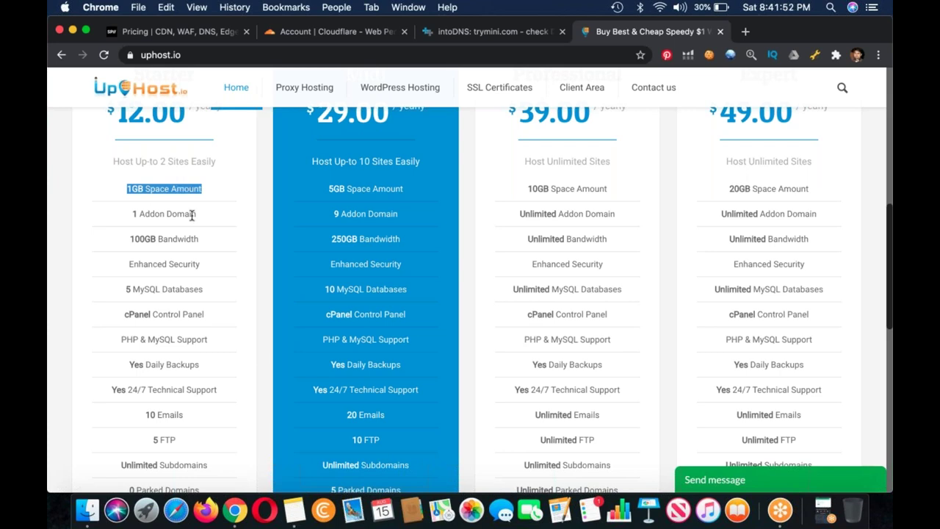
triple_click(184, 237)
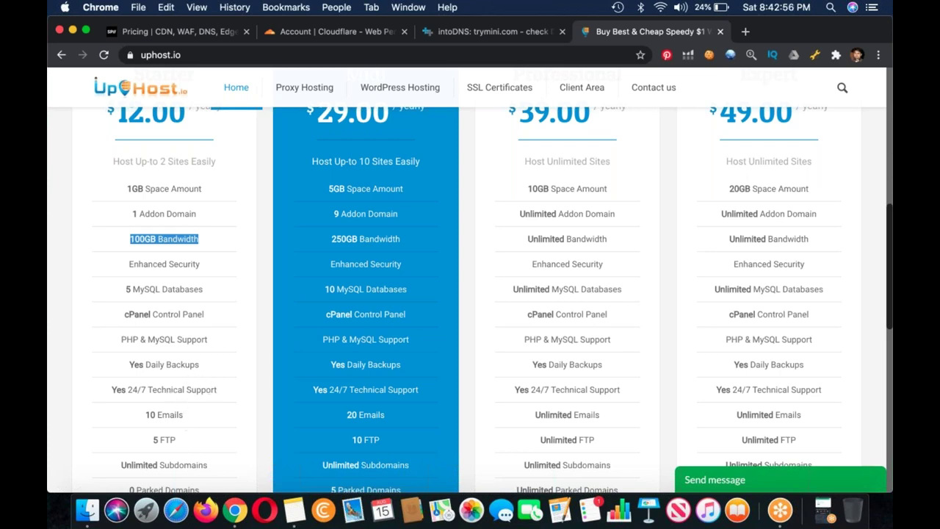
scroll(471, 294, "down", 5)
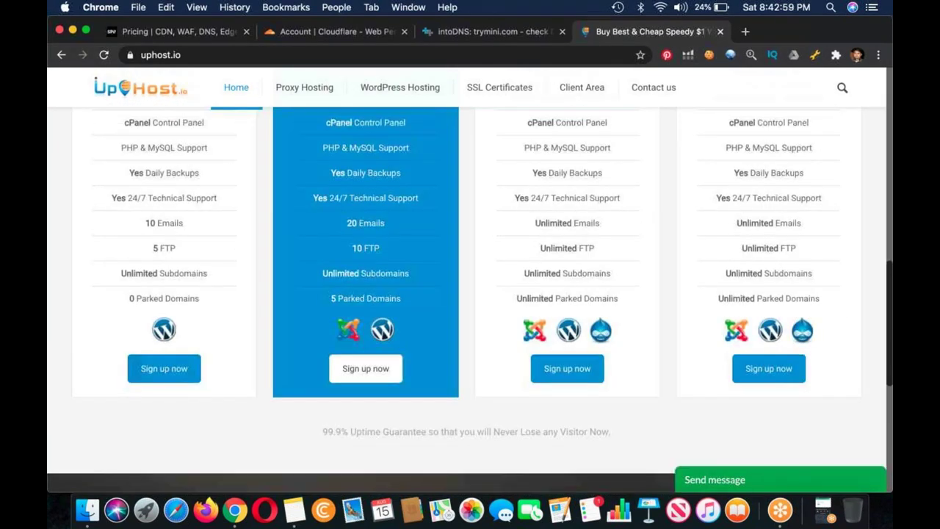
scroll(470, 294, "up", 6)
scroll(470, 294, "up", 2)
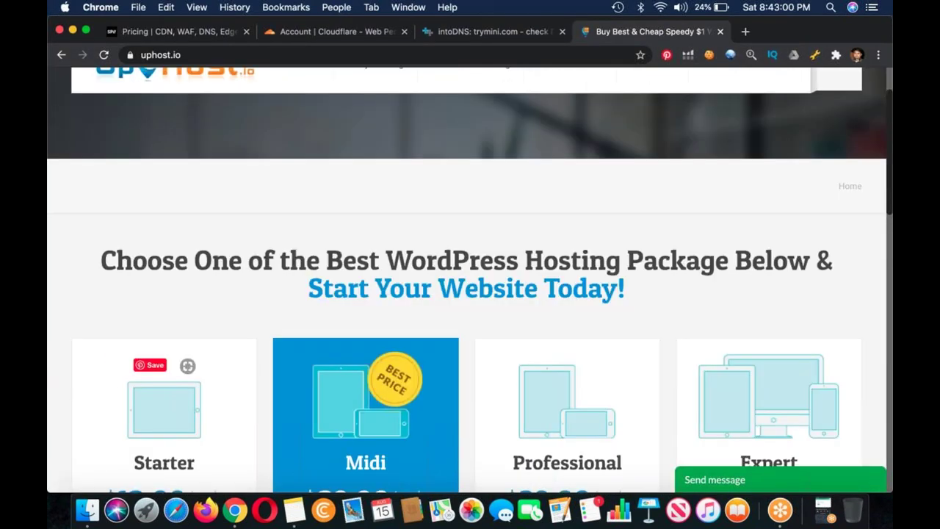
scroll(186, 371, "down", 1)
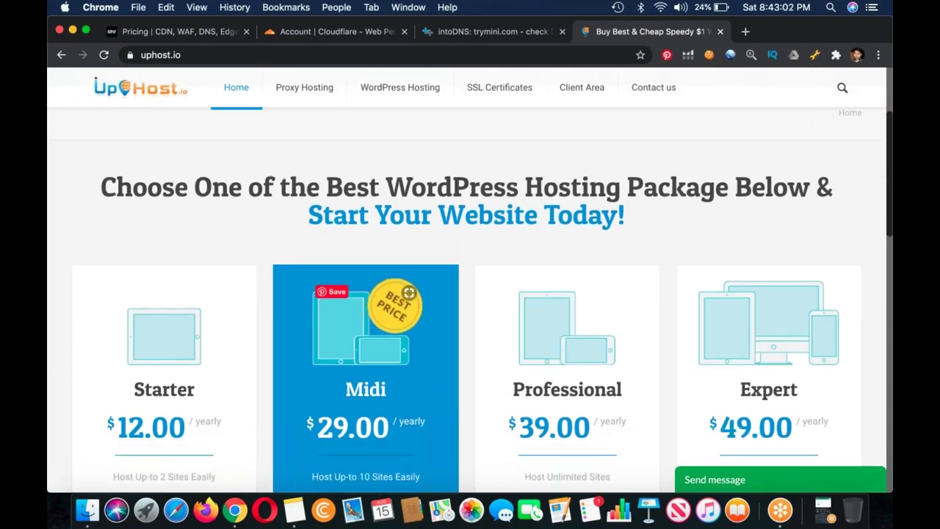
scroll(470, 294, "down", 2)
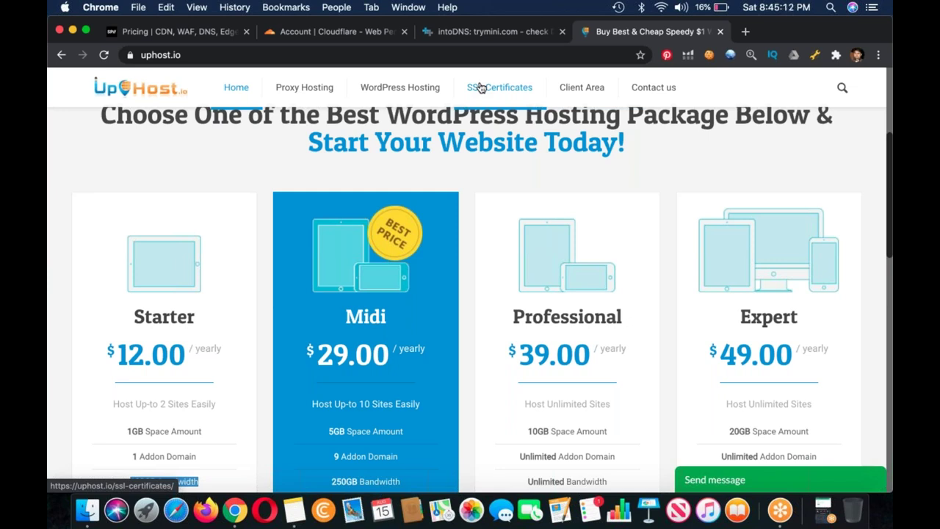
left_click(300, 505)
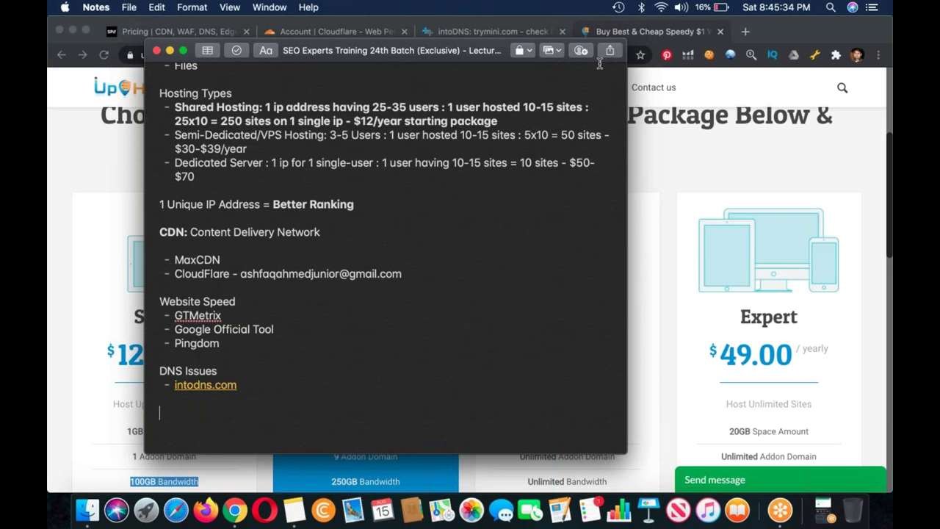
left_click(725, 149)
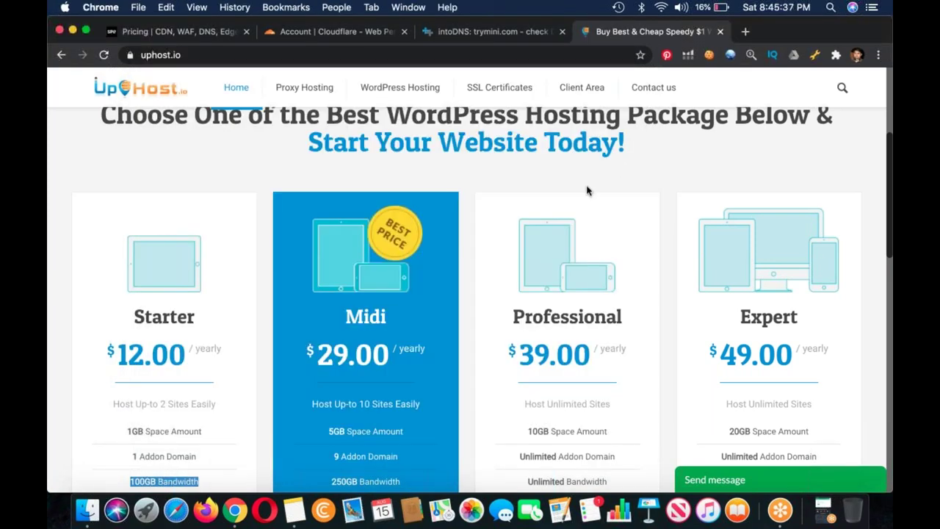
Step: Sign up for a hosting plan and select 'I will use my existing domain and update my nameservers'
scroll(599, 193, "down", 7)
scroll(595, 367, "down", 1)
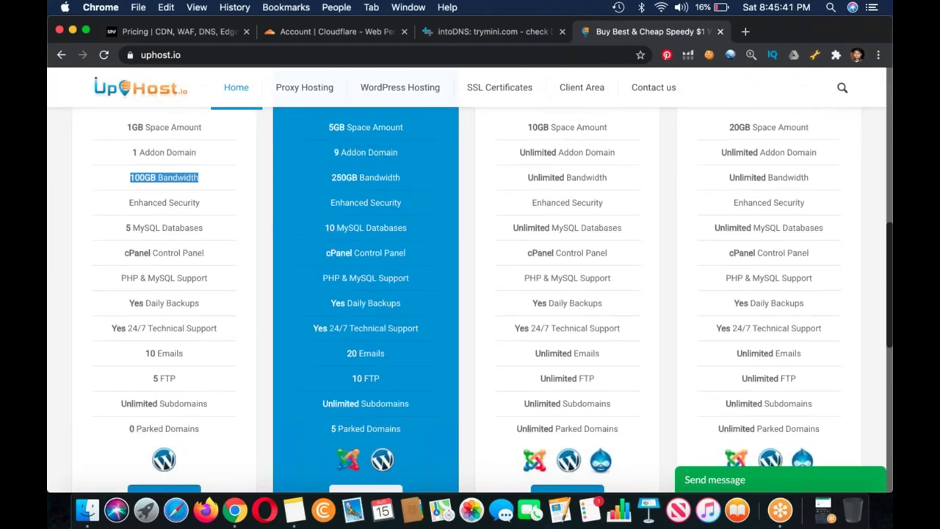
scroll(580, 411, "down", 1)
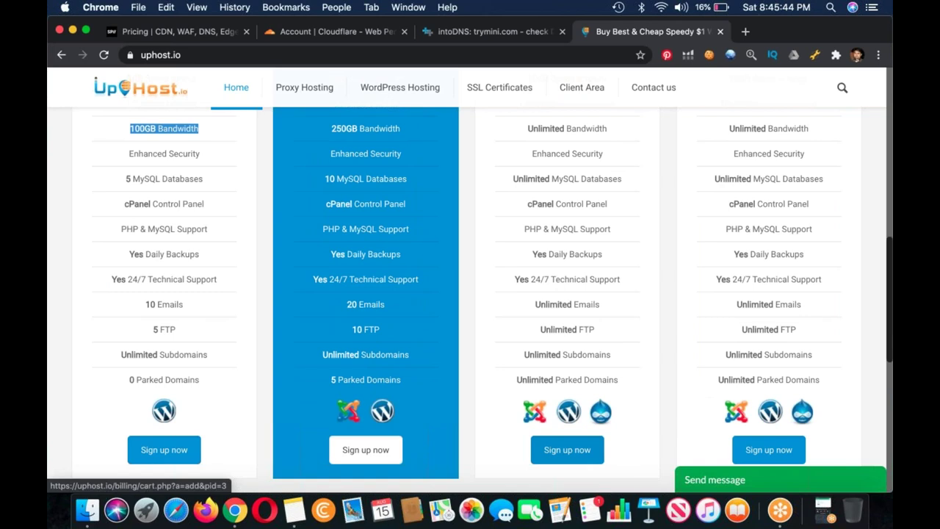
left_click(567, 449)
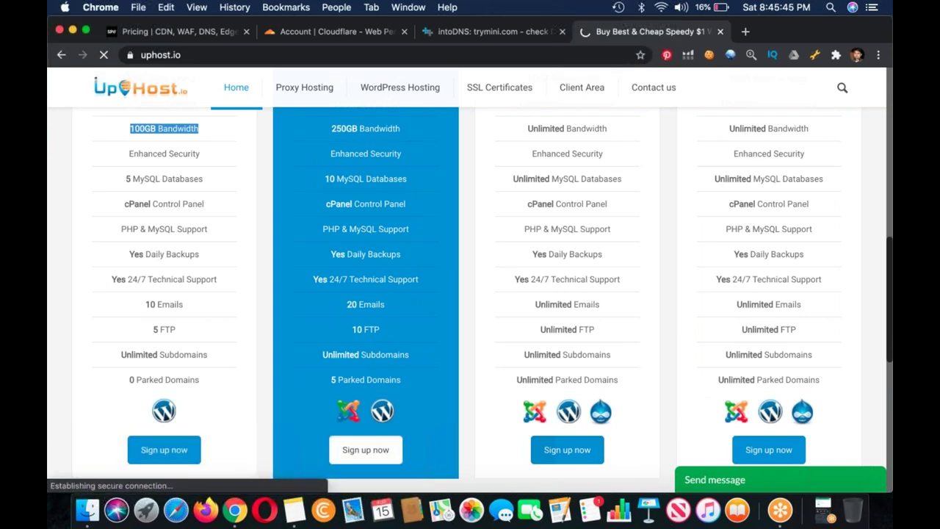
scroll(470, 294, "up", 6)
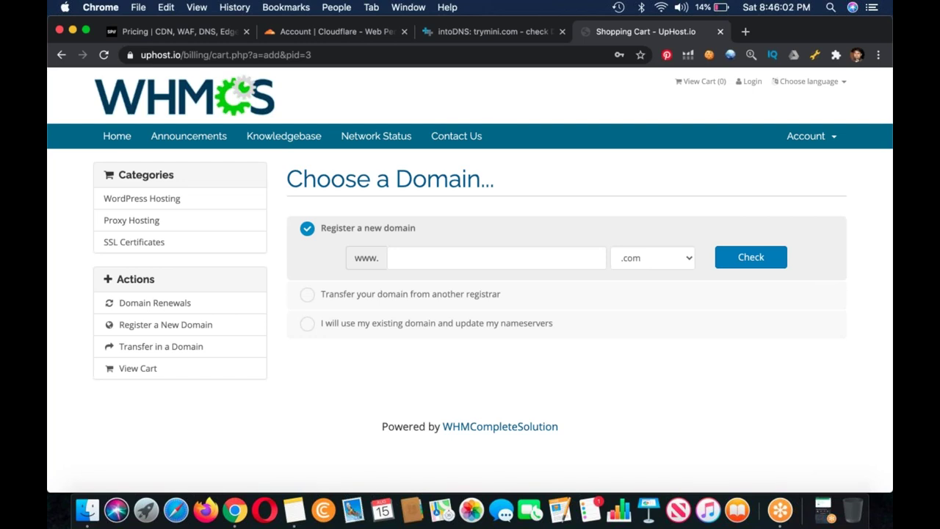
left_click(474, 324)
Step: Attach the existing domain trymini.com to the WP PRO order and proceed to checkout
left_click(475, 317)
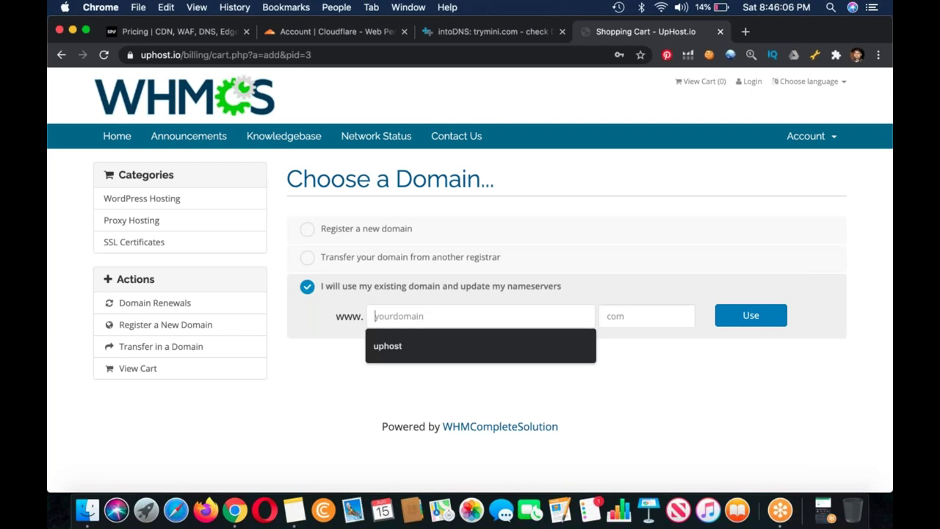
type("trymini")
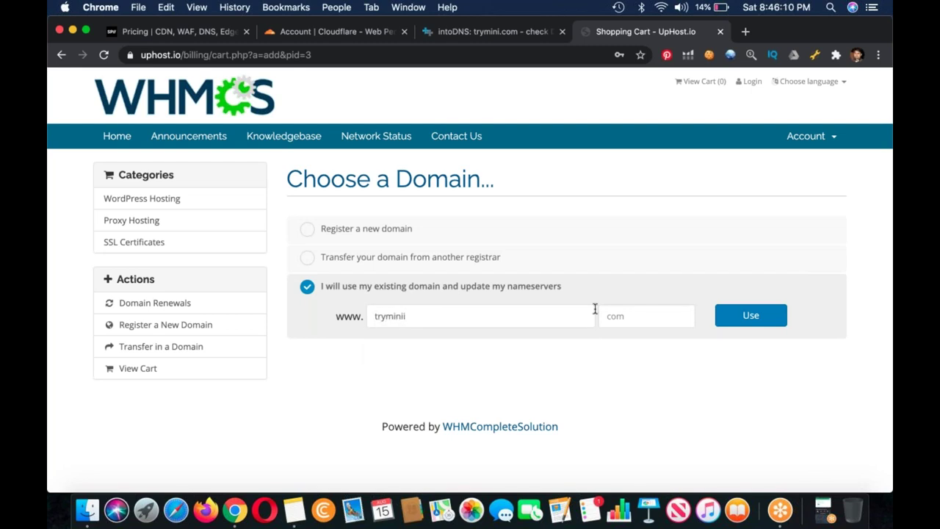
key("Tab")
type(".com")
left_click(766, 316)
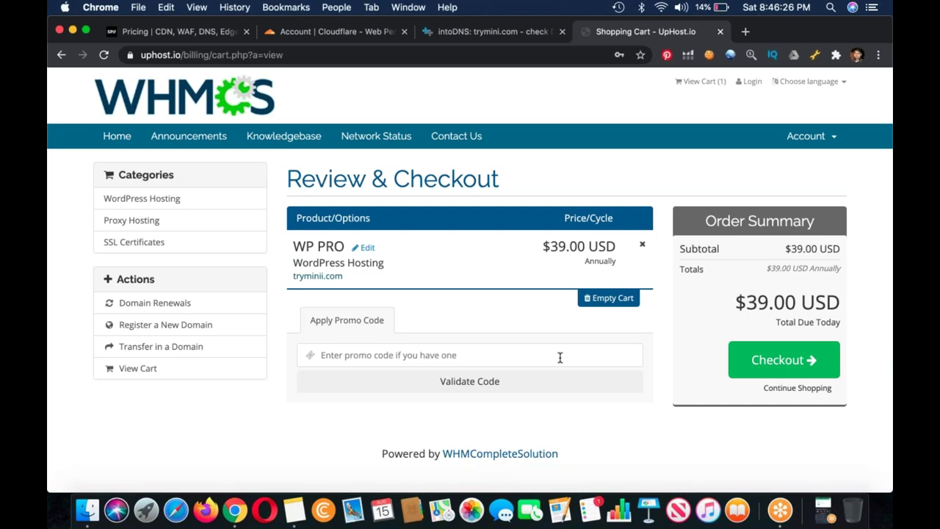
left_click(760, 373)
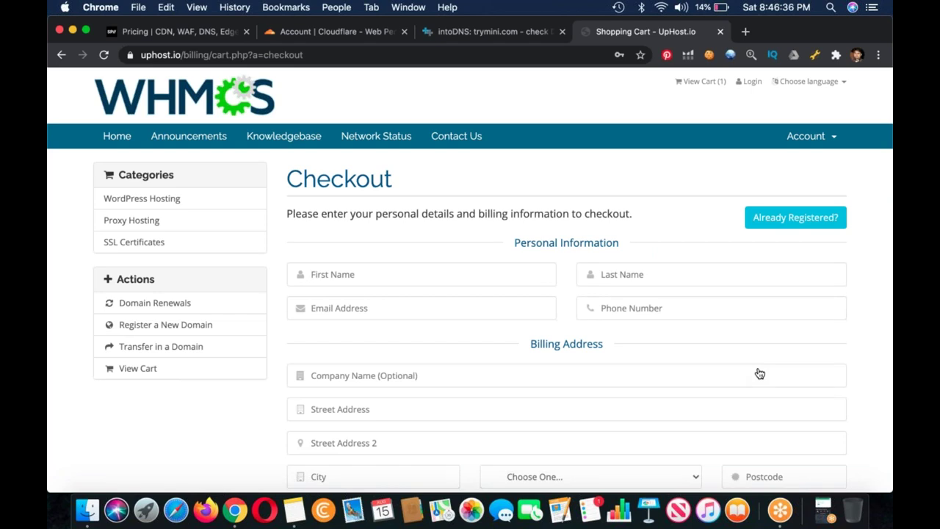
Step: Review the checkout form down to Complete Order ($39.00 due today), then start a new browser tab
scroll(760, 373, "down", 2)
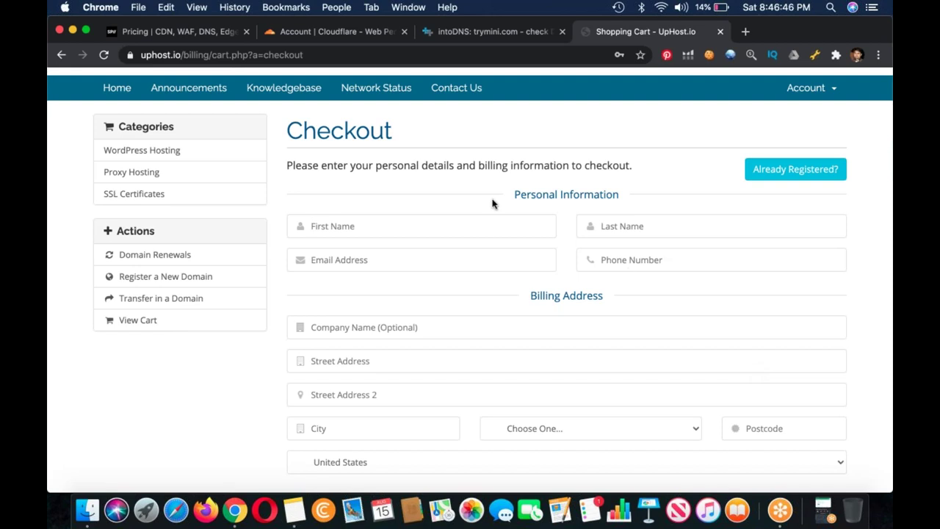
scroll(492, 204, "down", 5)
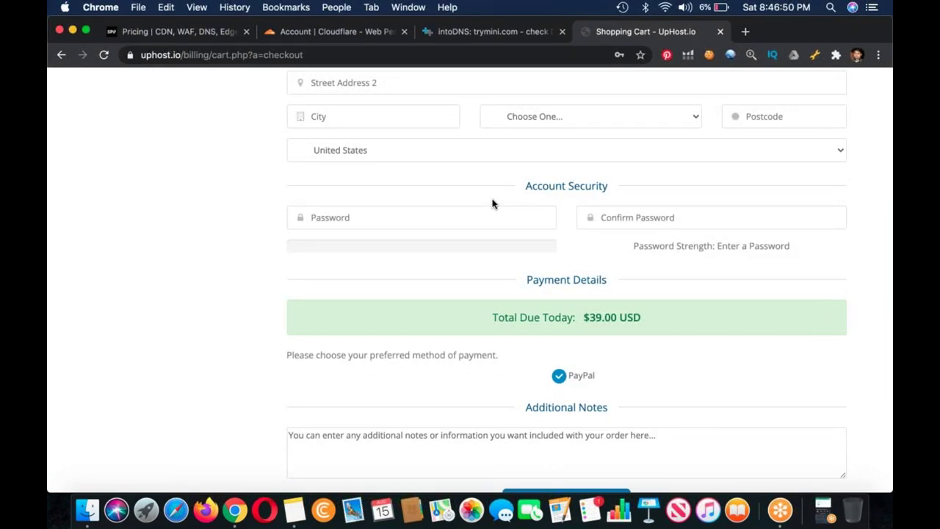
scroll(493, 204, "up", 6)
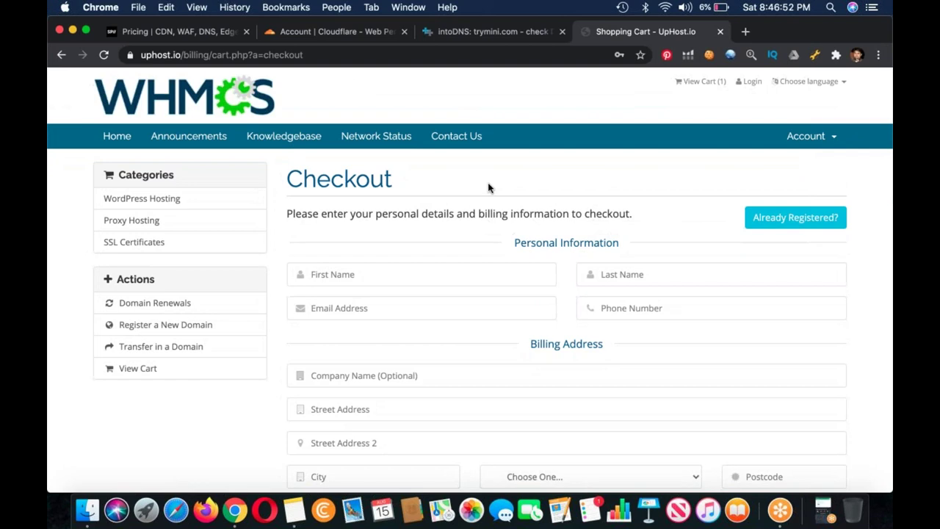
scroll(488, 189, "down", 10)
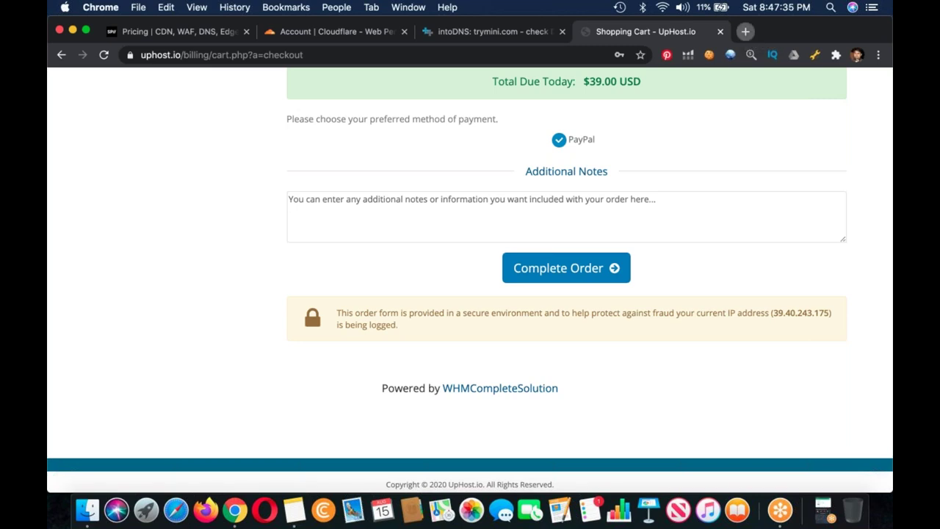
left_click(746, 31)
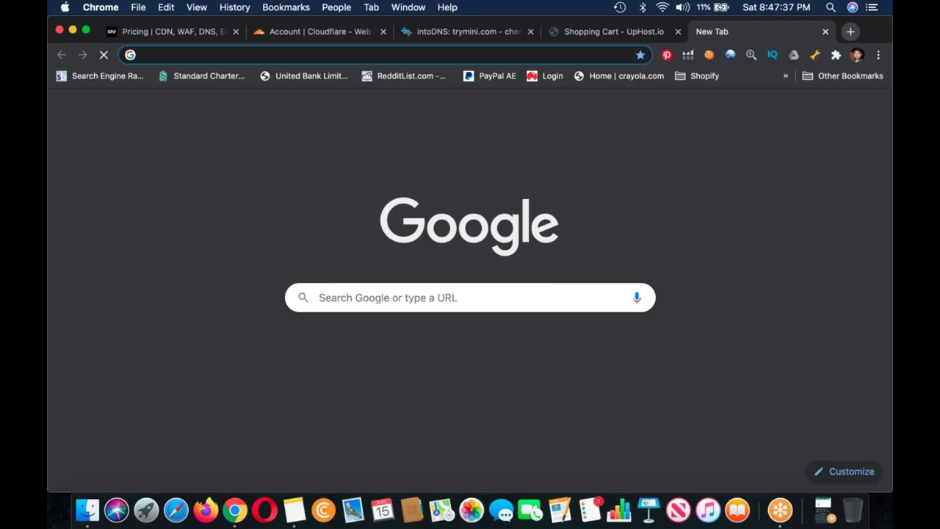
Step: Load trymini.com/cpanel and list ns1.uphost.io and ns2.uphost.io as name servers in the notes
type("t")
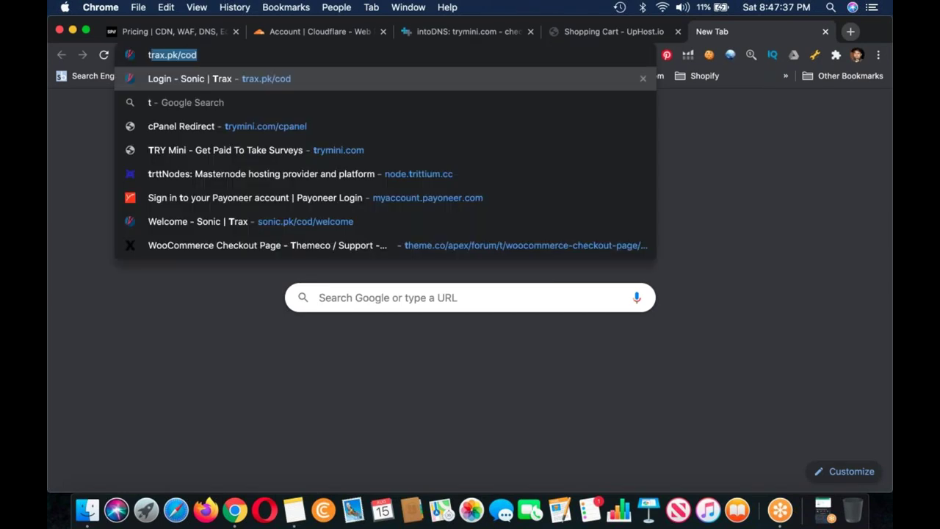
type("rymini.com/cpanel")
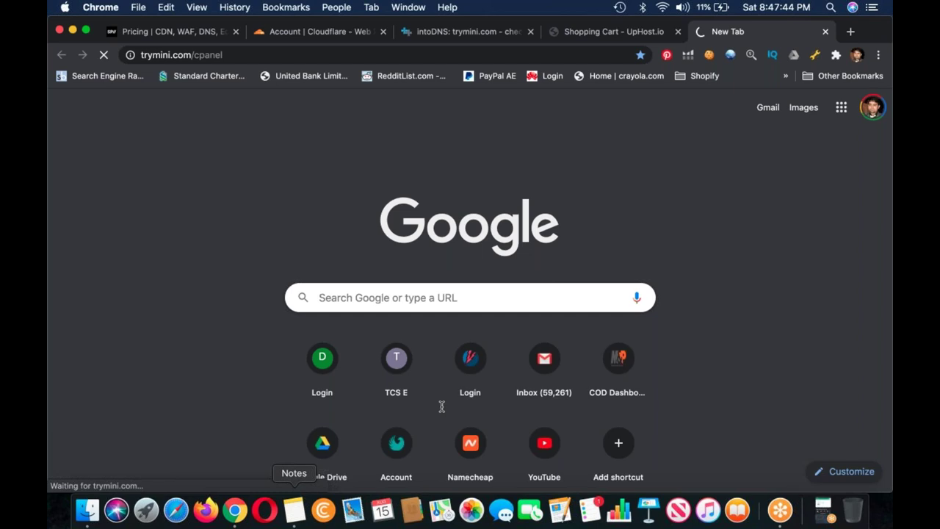
key("super+Tab")
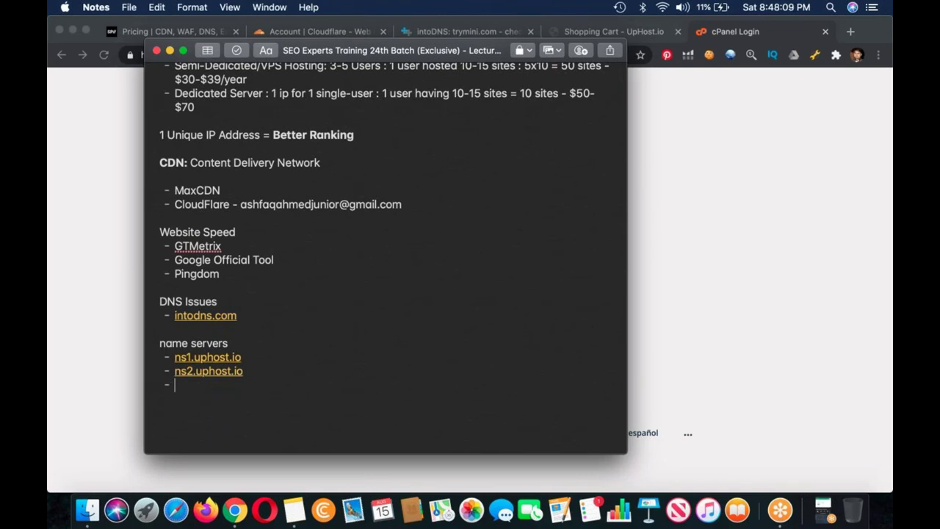
key("BackSpace")
key("BackSpace")
key("BackSpace")
key("Return")
Step: Go to namecheap.com in a new browser tab
left_click(852, 38)
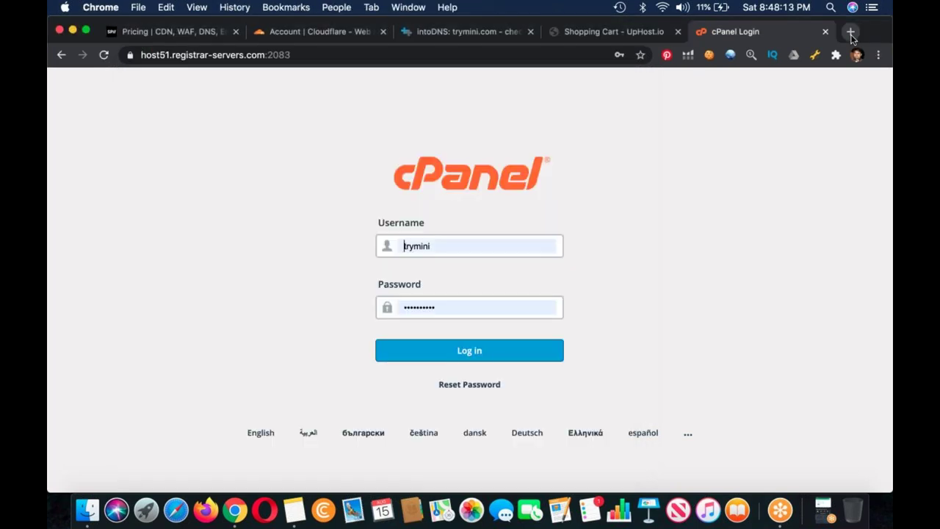
left_click(851, 38)
type("name")
key("Return")
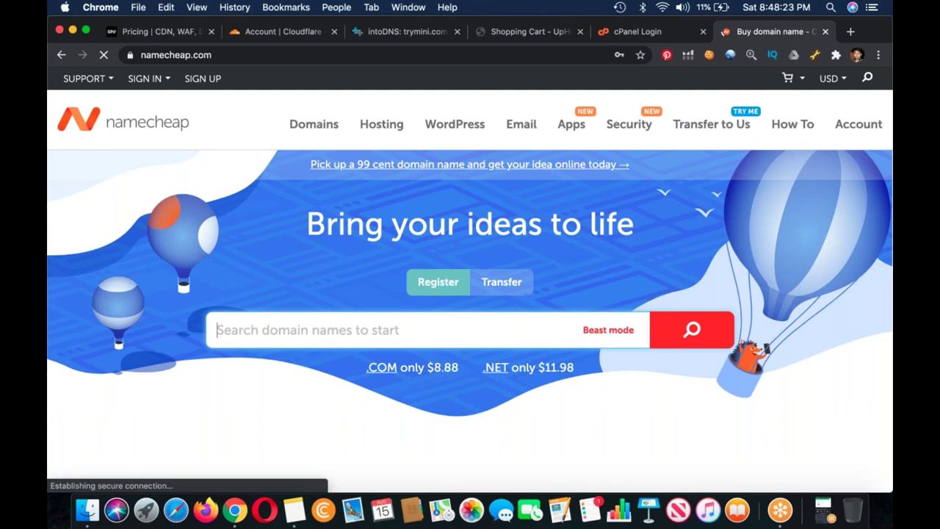
Step: Sign in to Namecheap with saved credentials, send the code to the phone, and enter the SMS verification code
left_click(145, 78)
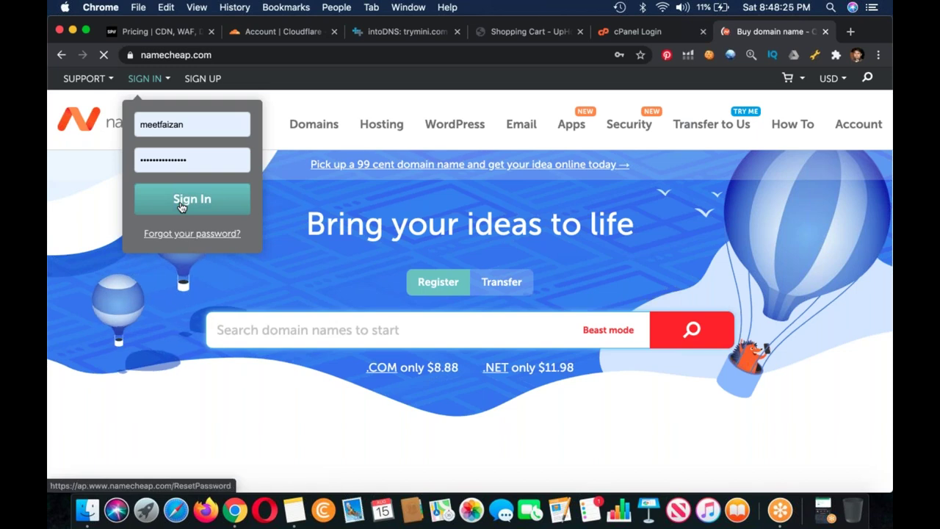
left_click(182, 206)
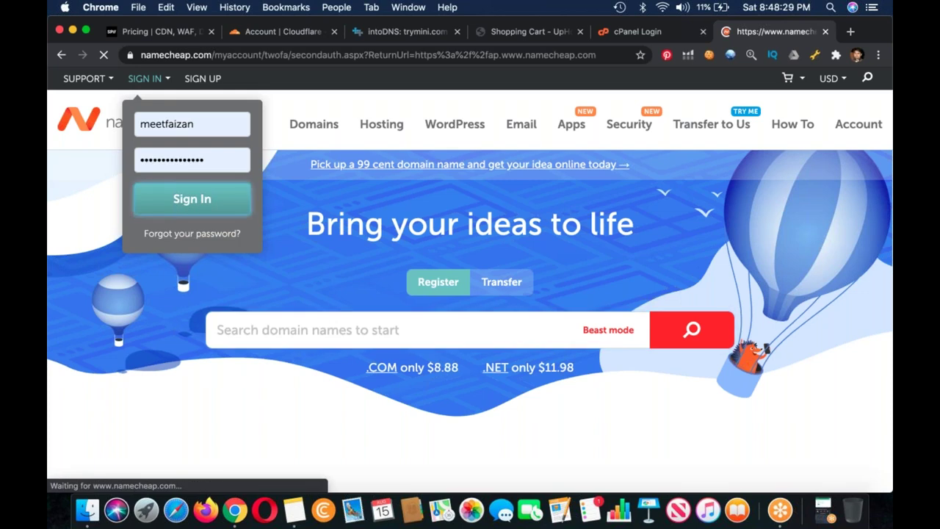
left_click(443, 318)
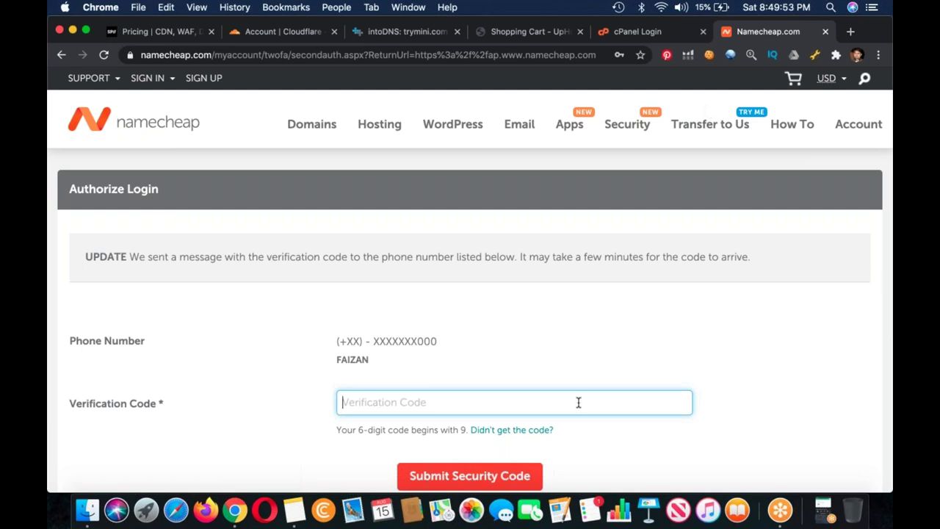
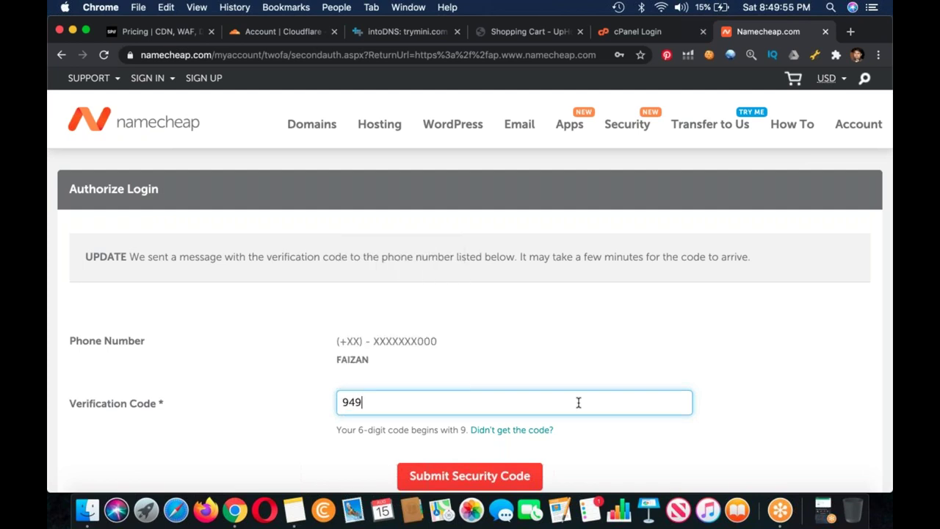
Step: Submit the security code to reach the Domain List with trymini.com active, then open a blank tab
left_click(517, 465)
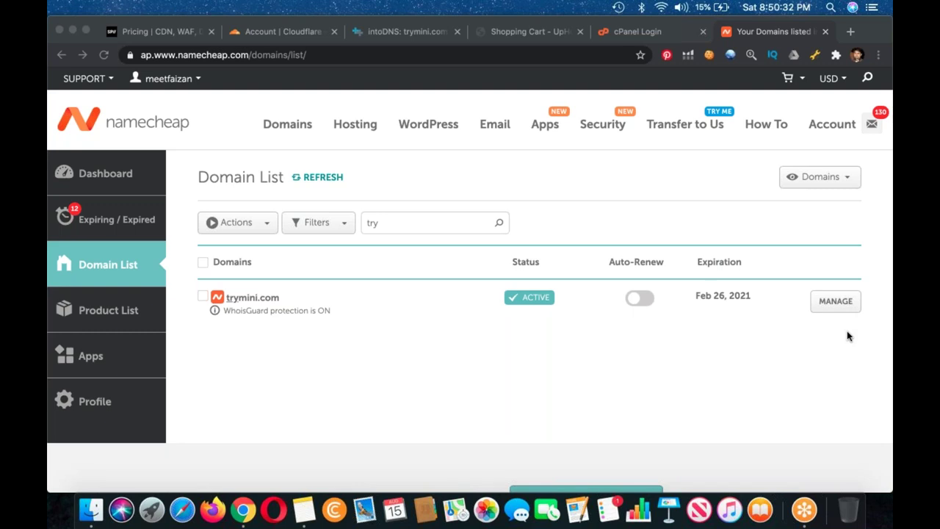
left_click(851, 33)
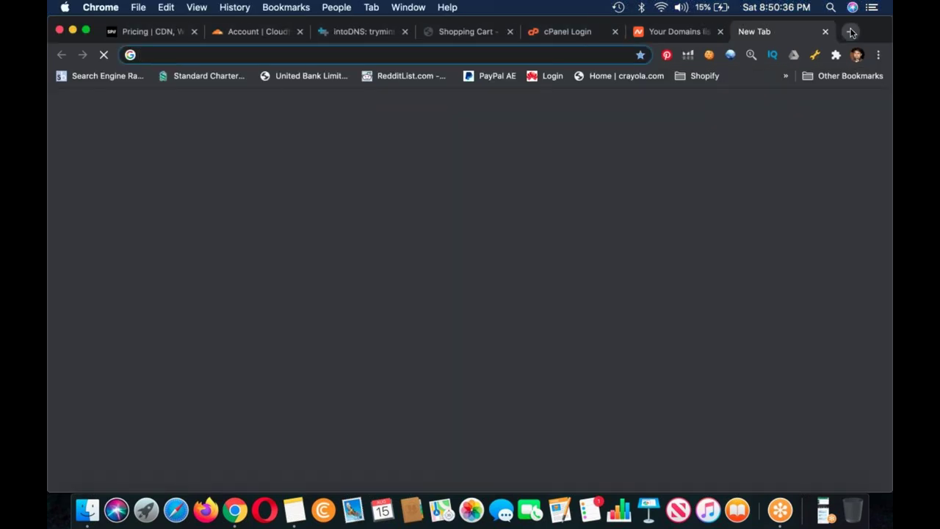
Step: Search Google Images for 'cdn server' and preview the Wikipedia content delivery network diagram
type("cdn ")
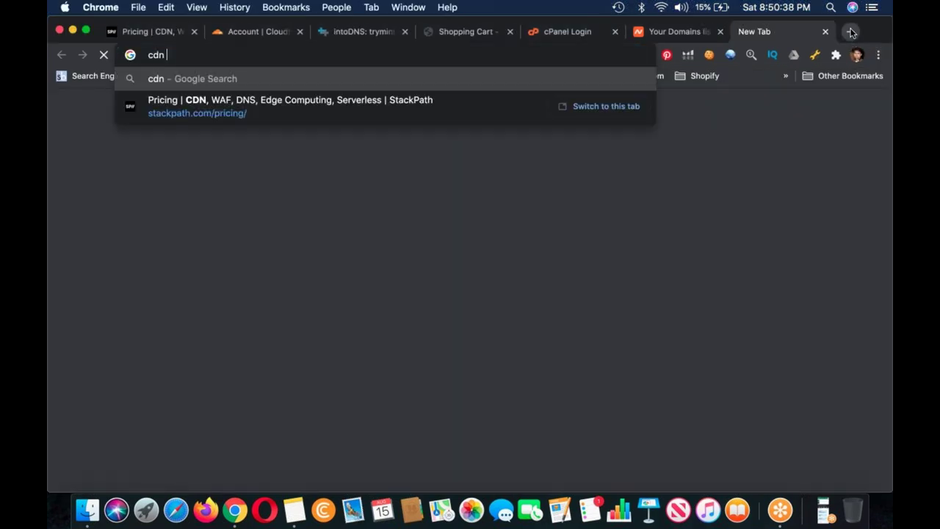
type("server")
key("Return")
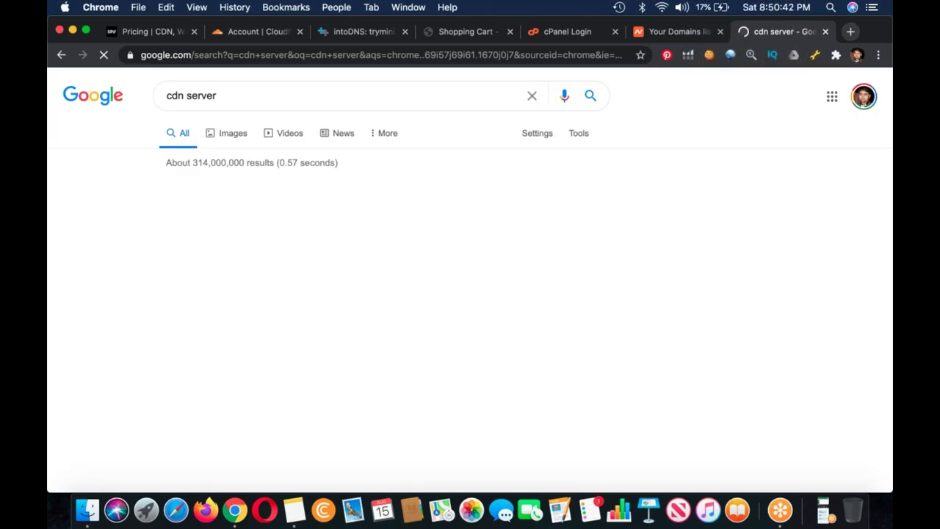
left_click(232, 133)
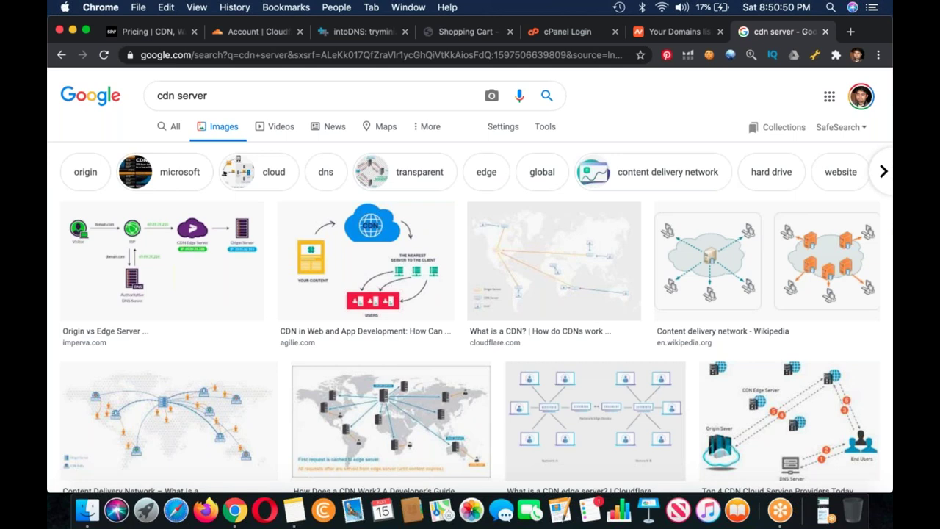
left_click(720, 253)
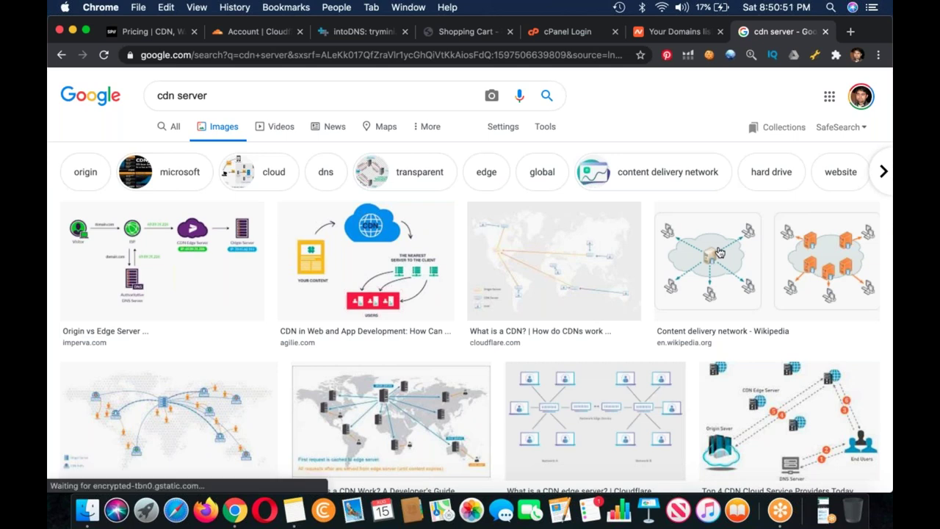